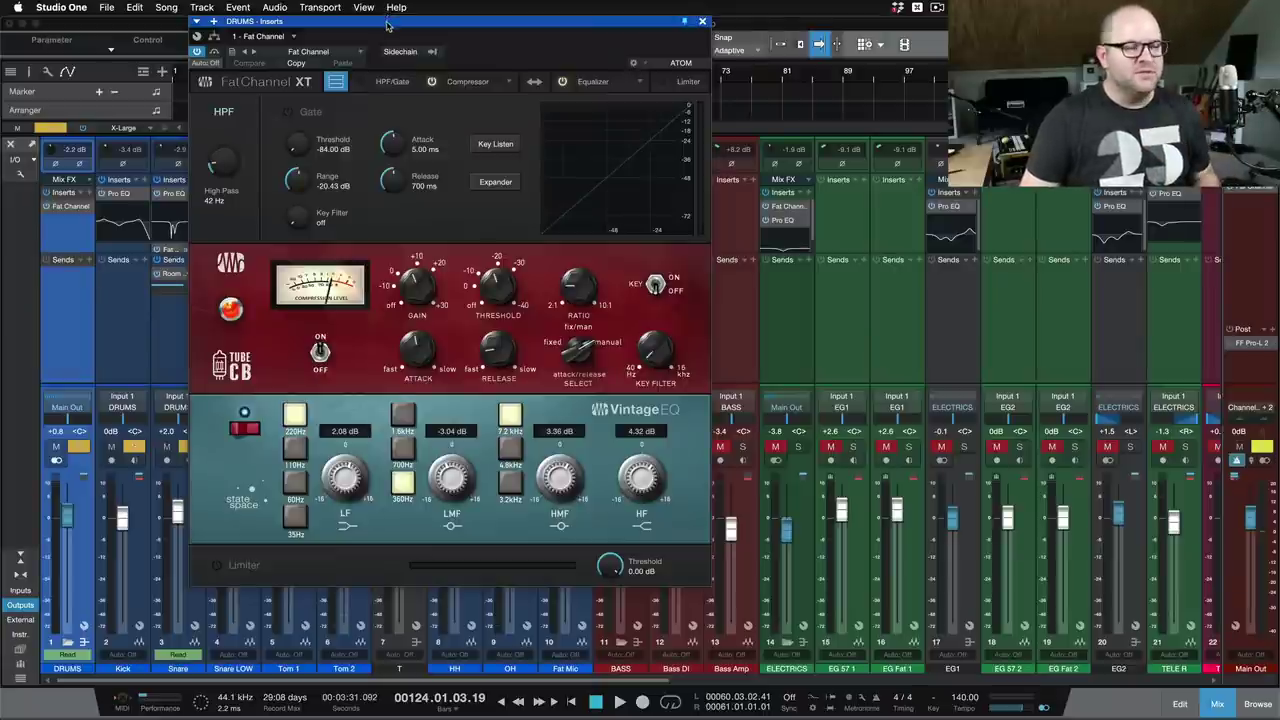
- Move the Fat Channel editor aside, turn its high-pass filter off, and show the Effects browser
left_click_drag(391, 26, 571, 62)
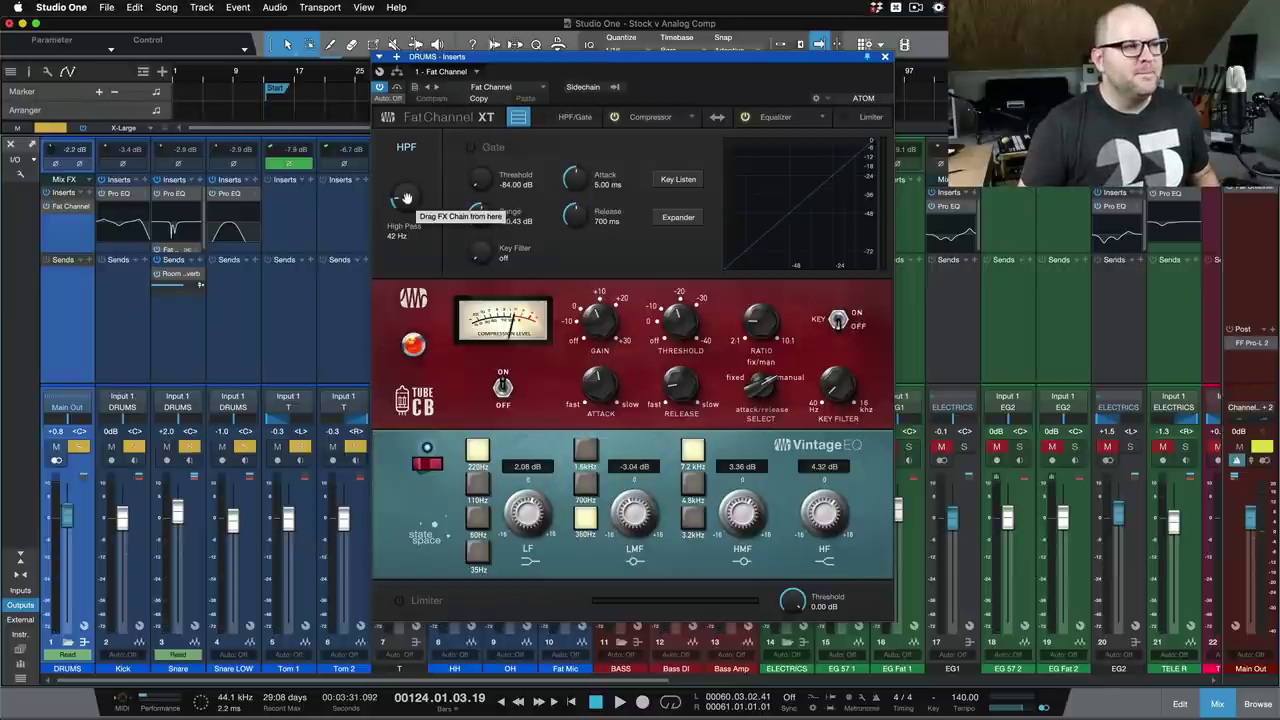
left_click_drag(406, 198, 423, 254)
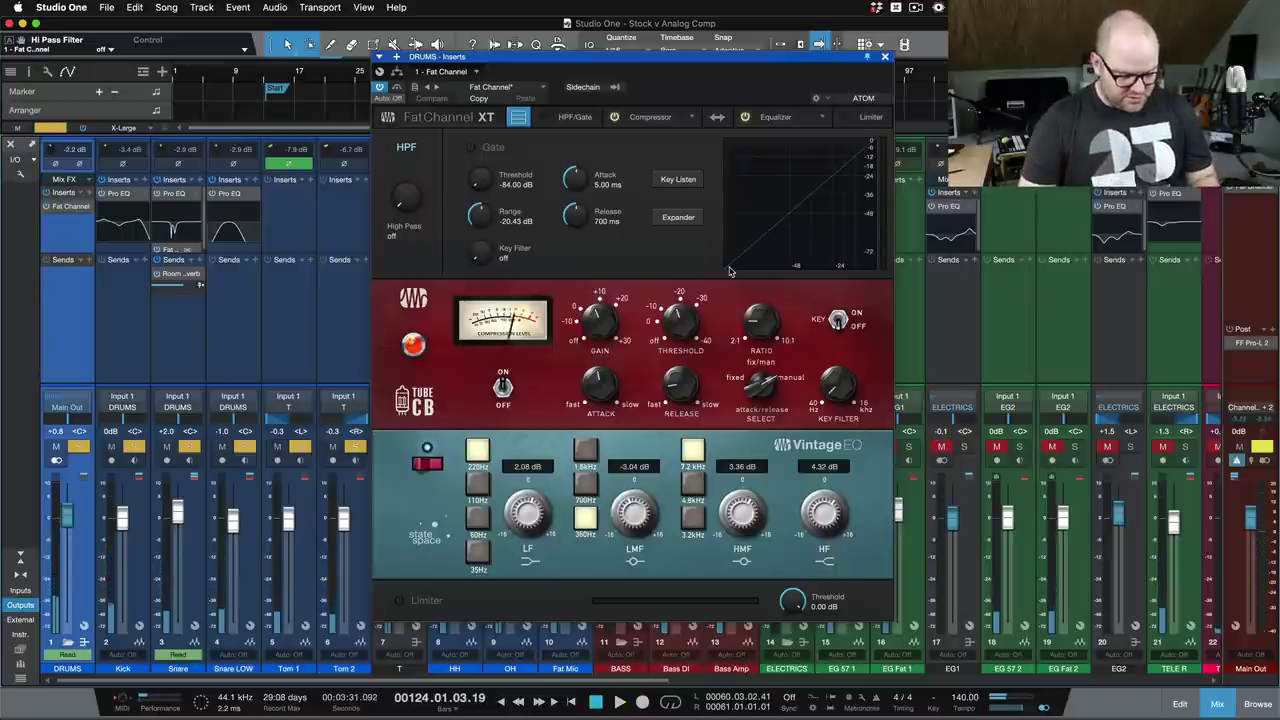
key("F5")
- Insert a stock Compressor on the DRUMS bus, turn the Tube CB off, and open the Compressor editor
scroll(1226, 428, "down", 10)
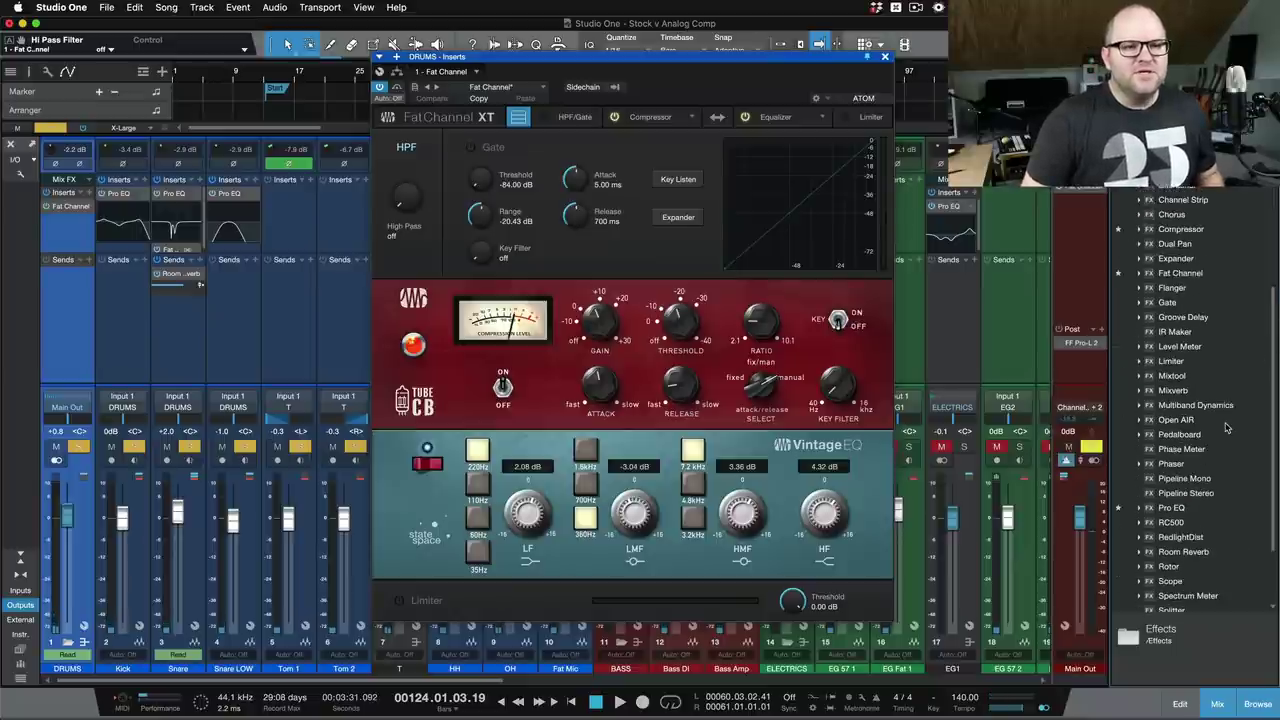
left_click_drag(1180, 248, 62, 208)
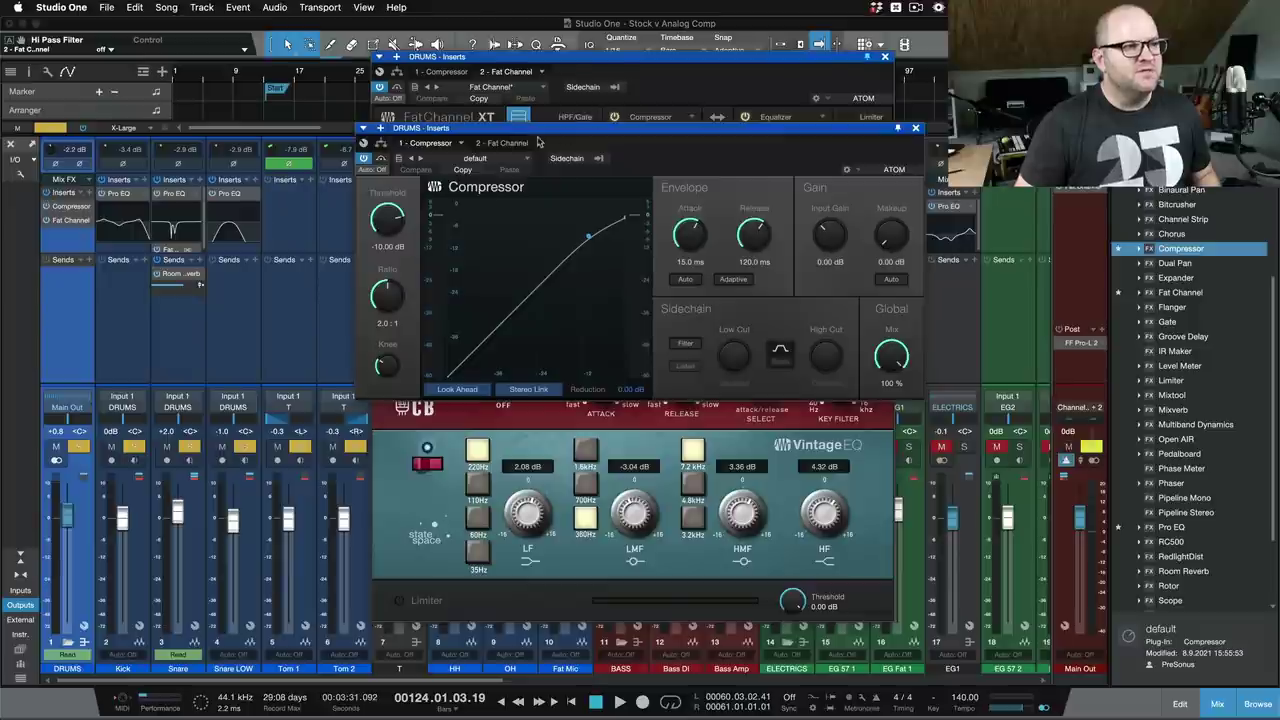
left_click(510, 143)
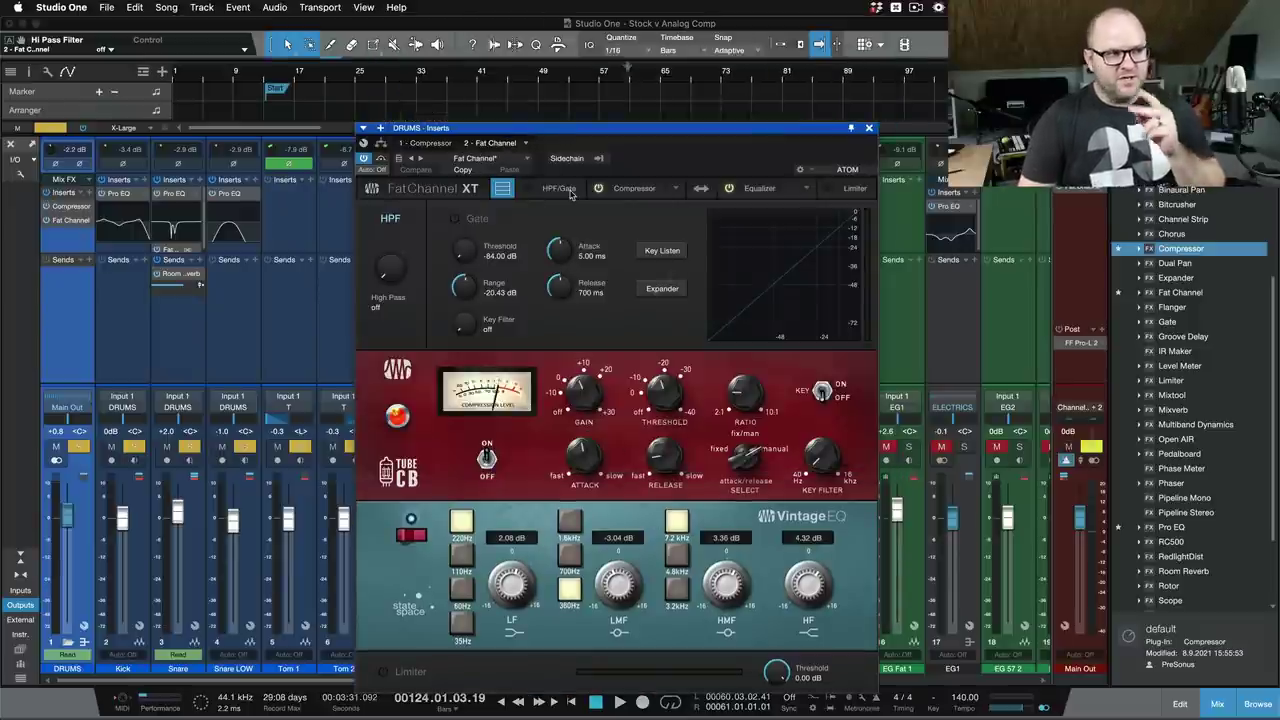
left_click(486, 460)
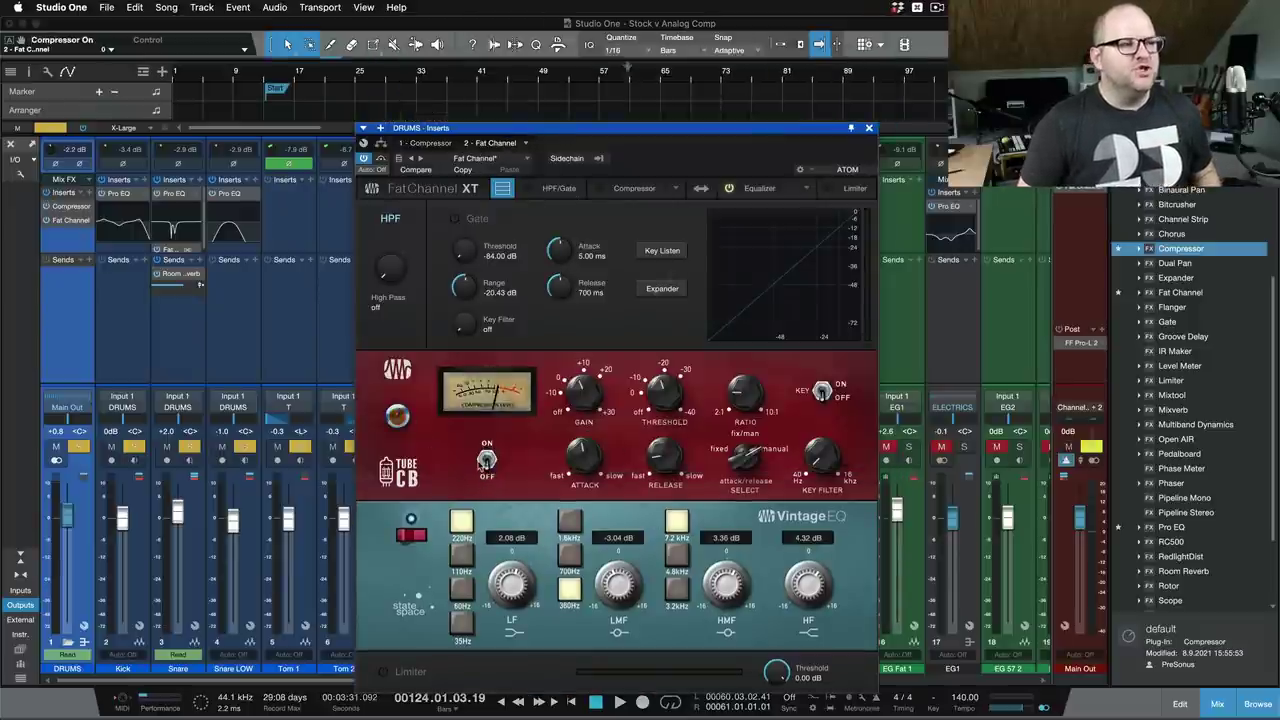
left_click(430, 143)
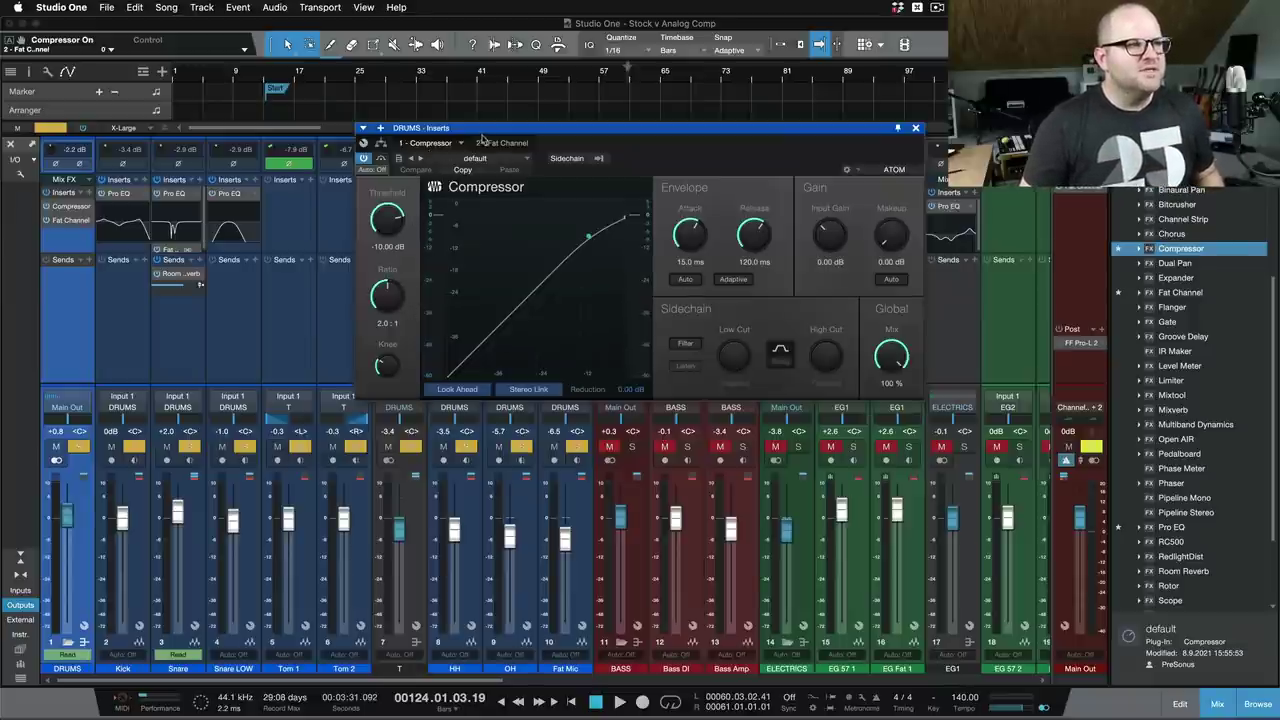
left_click(502, 144)
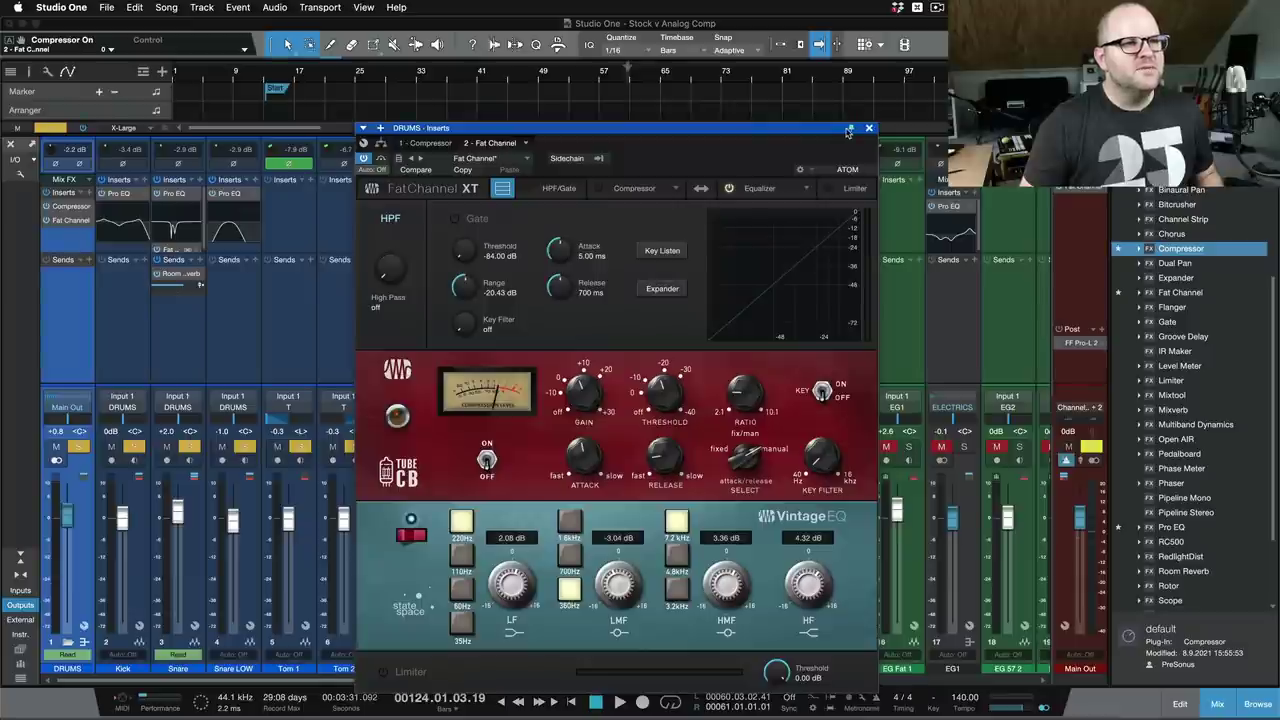
left_click(57, 206)
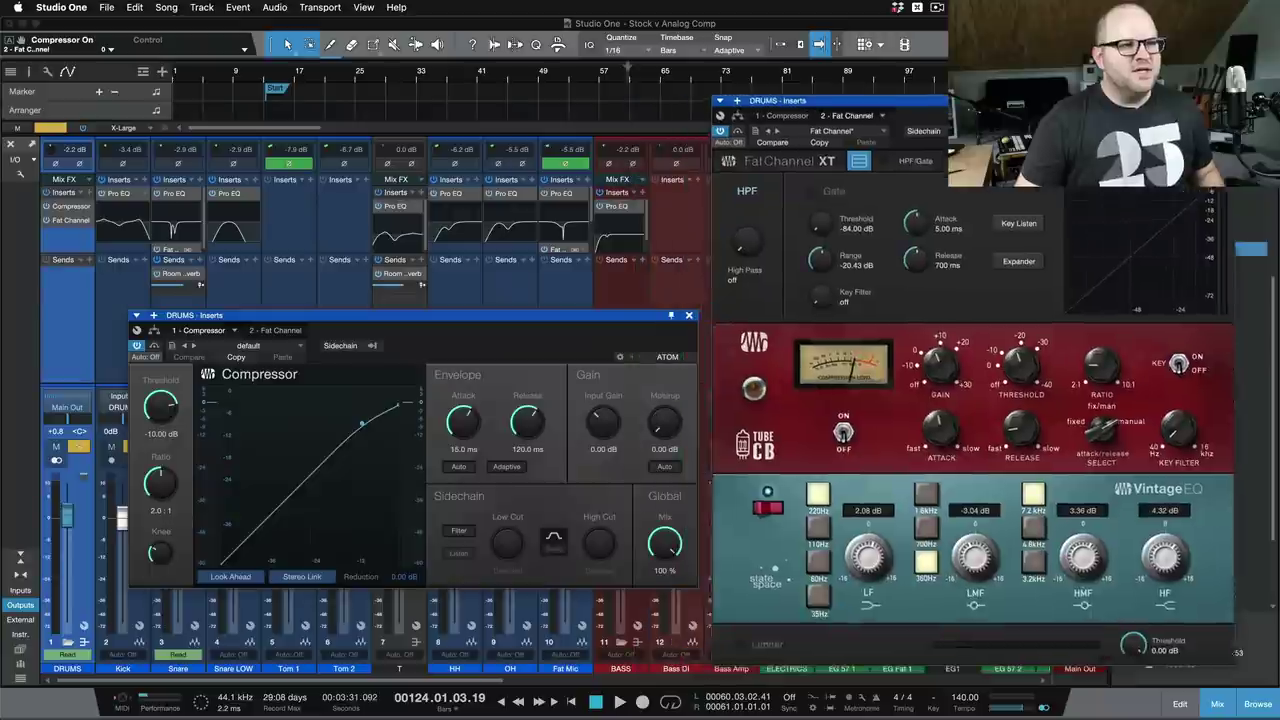
- Arrange both editors and set the Compressor ratio to 3.4:1, matching the Tube CB
left_click_drag(606, 134, 969, 103)
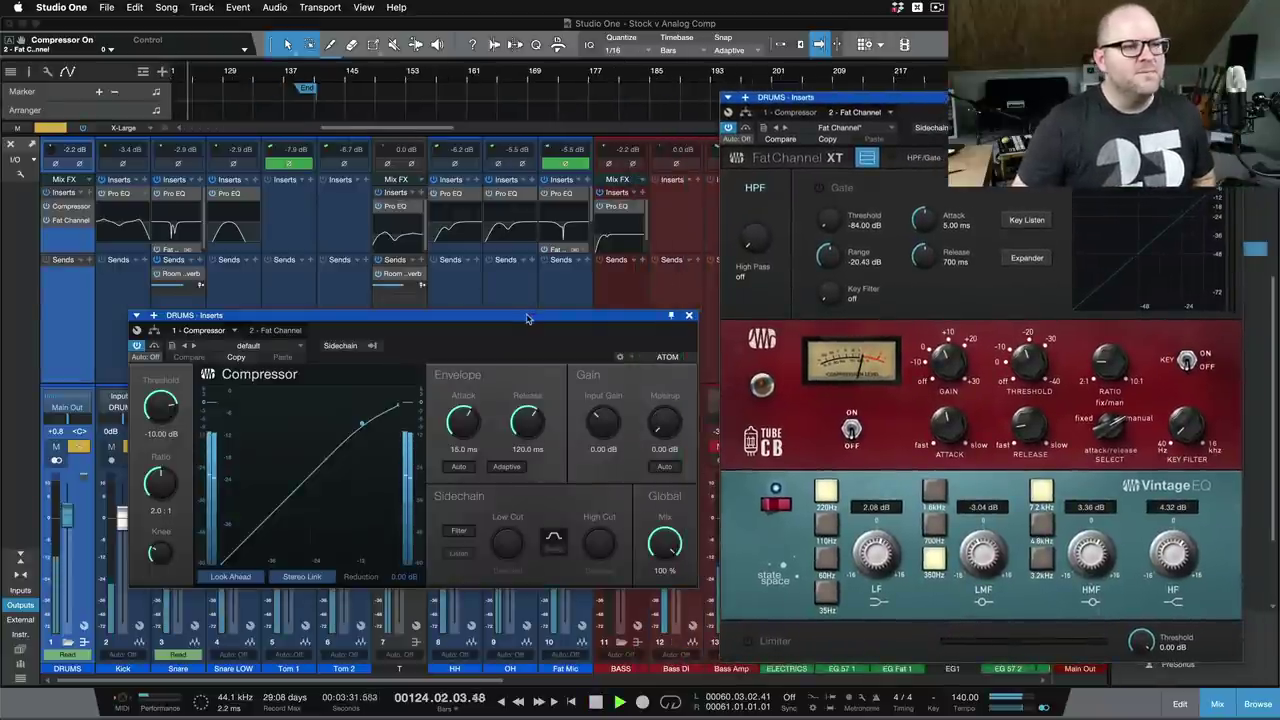
left_click_drag(530, 313, 555, 175)
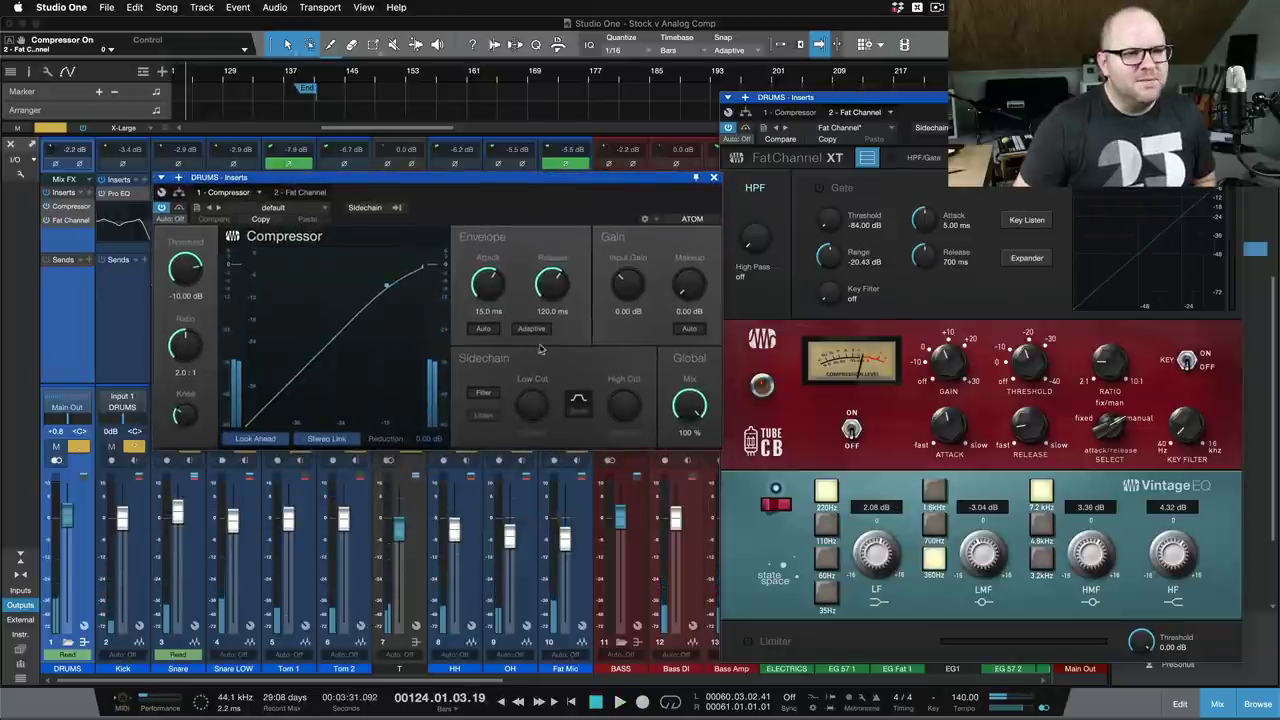
right_click(1104, 371)
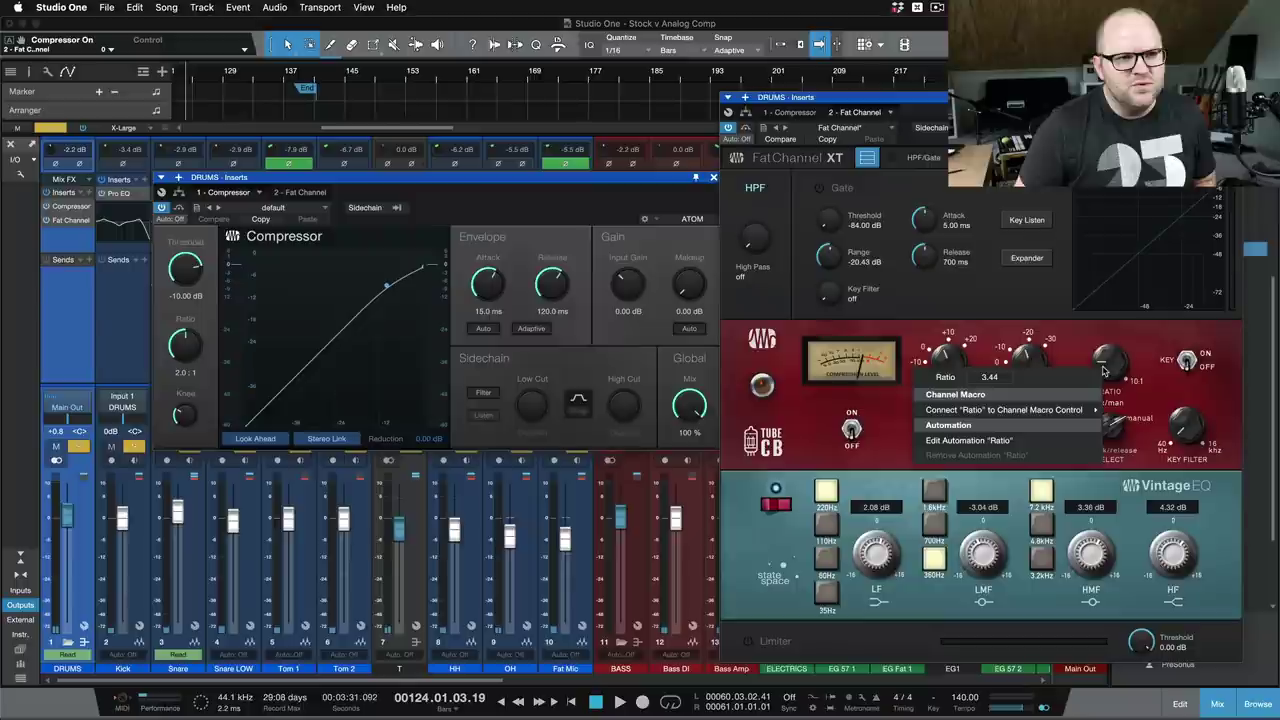
left_click(1060, 350)
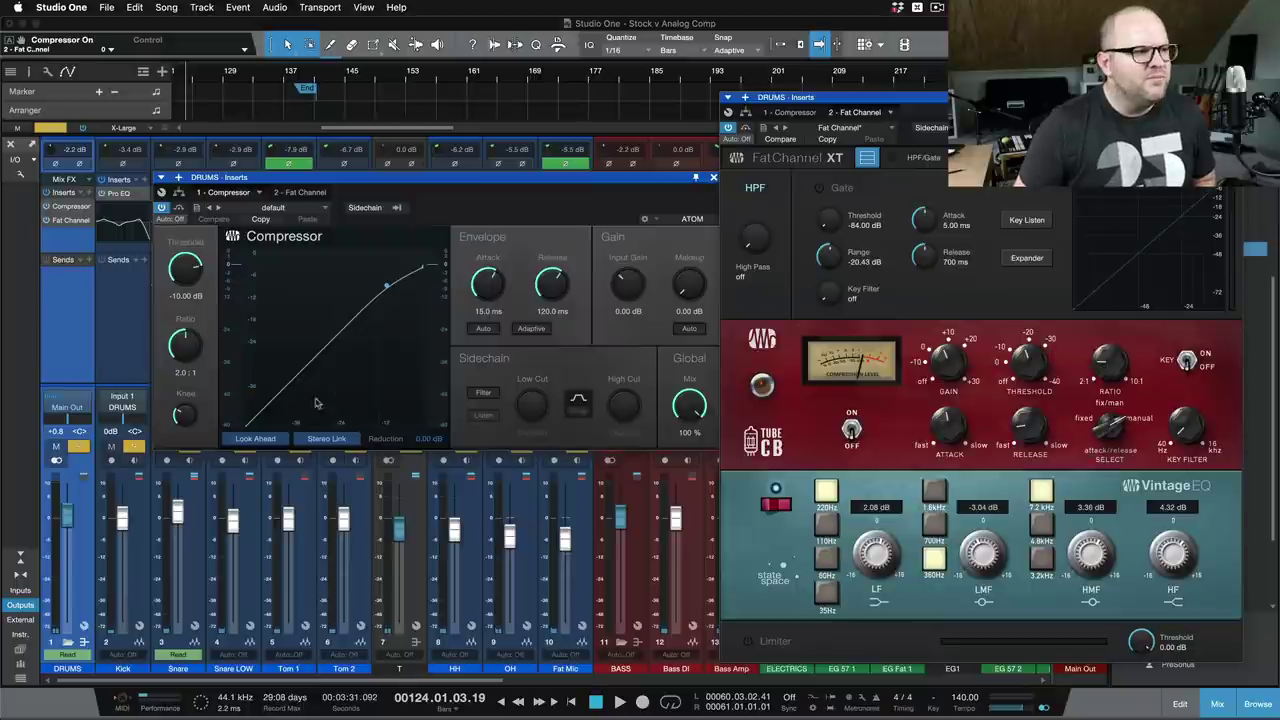
left_click(178, 371)
type("3.4")
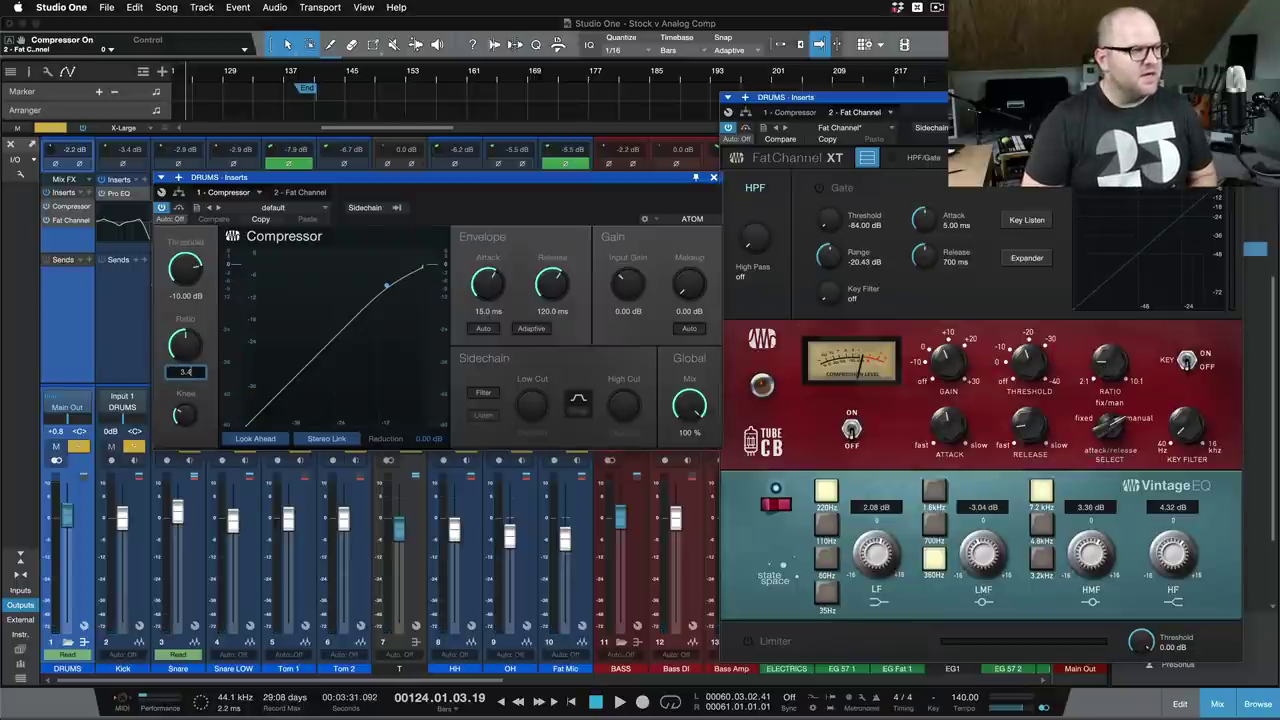
key("Return")
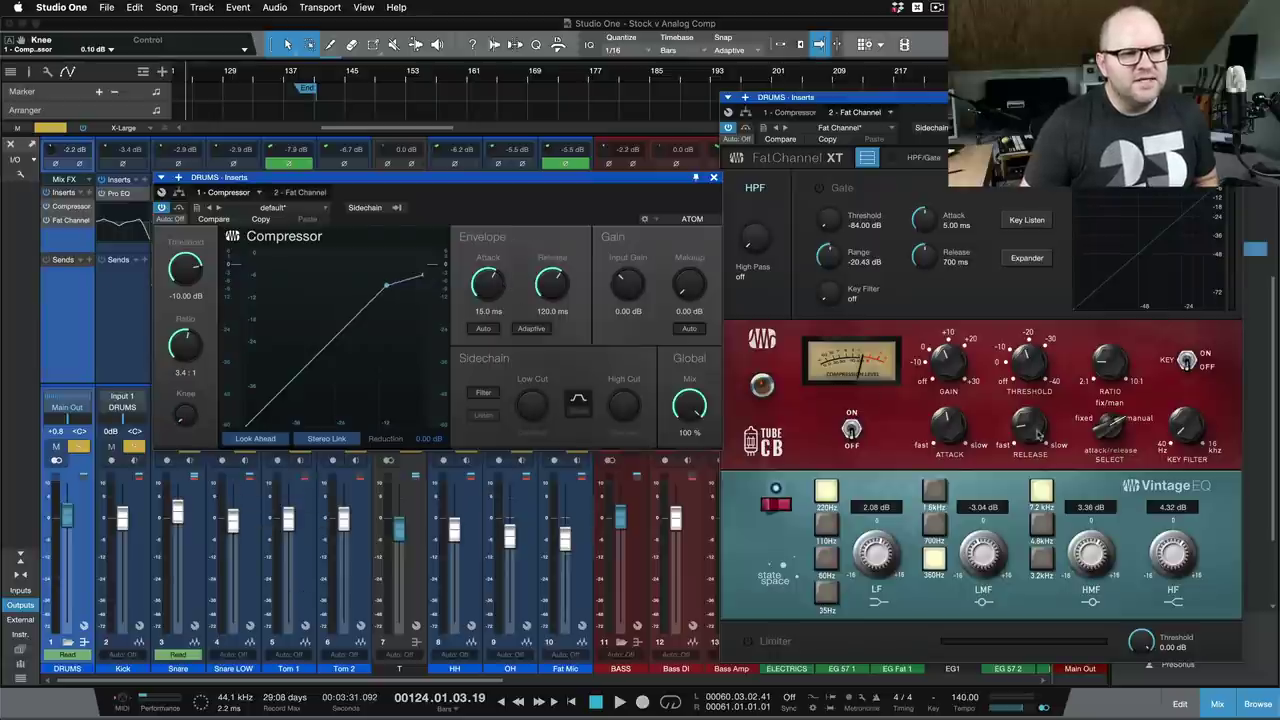
- Set the Compressor attack to 32 ms to match the Tube CB
right_click(949, 431)
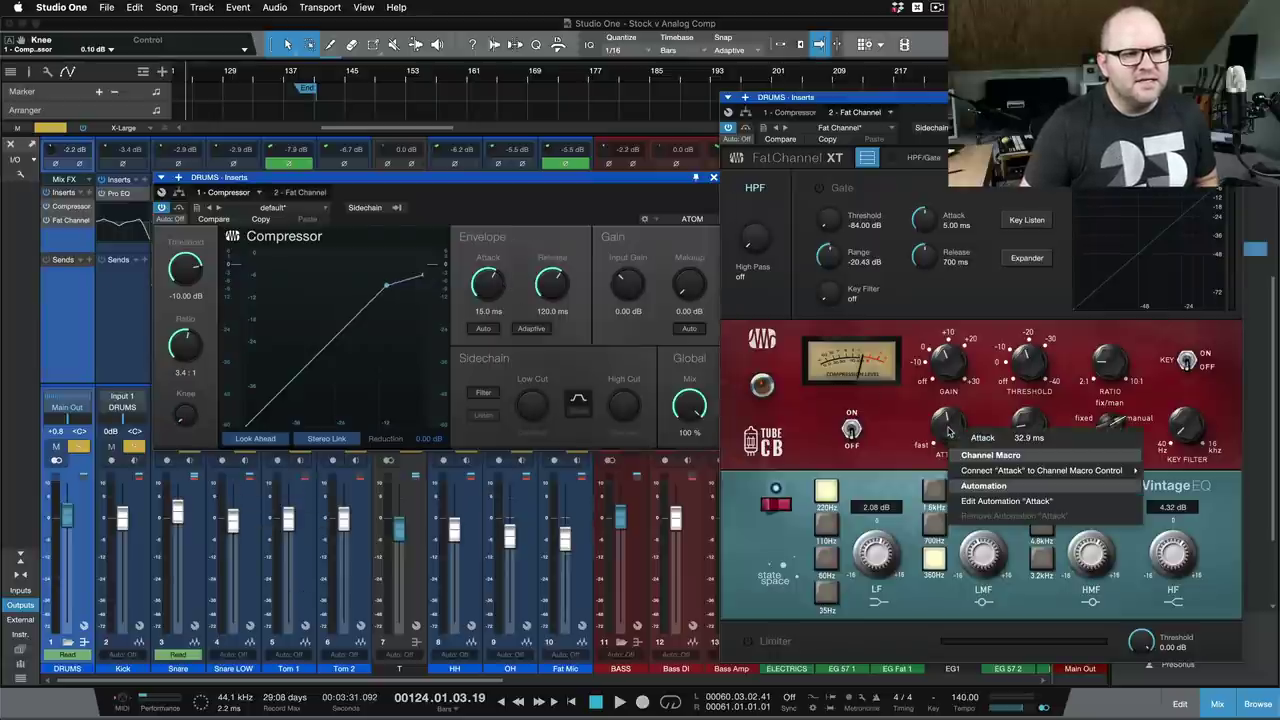
left_click(626, 342)
left_click(488, 311)
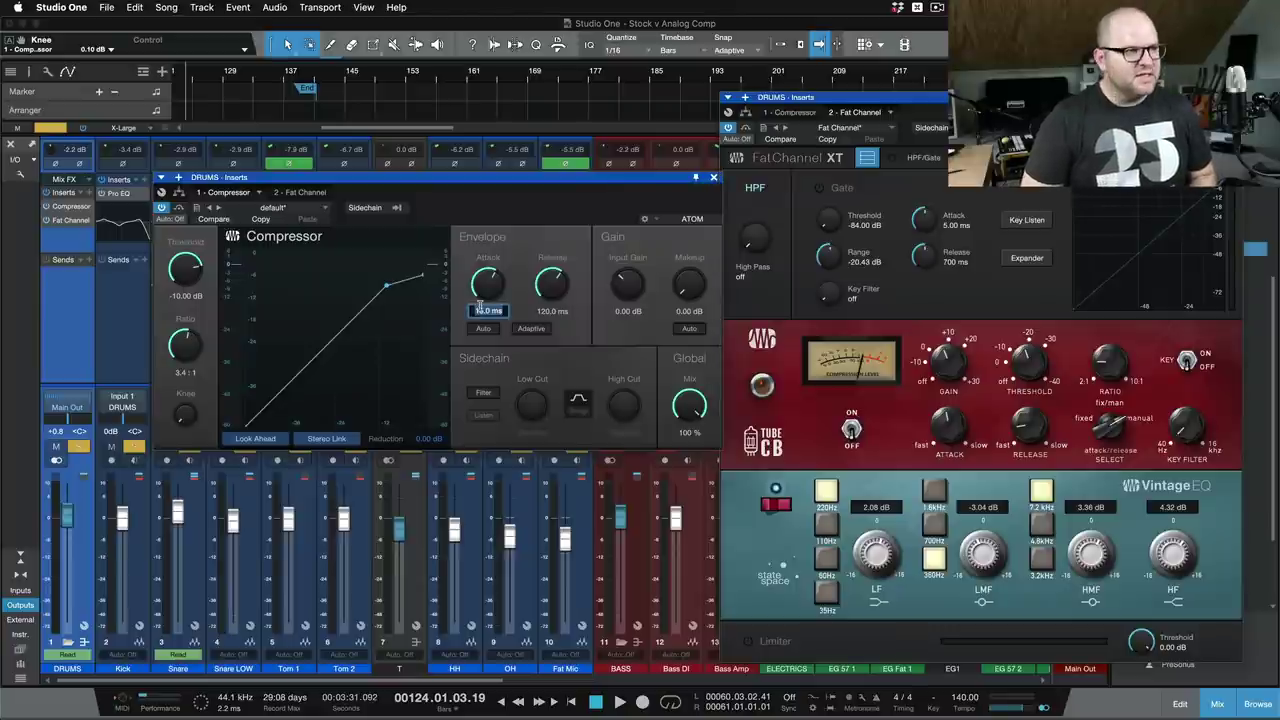
type("32")
key("Return")
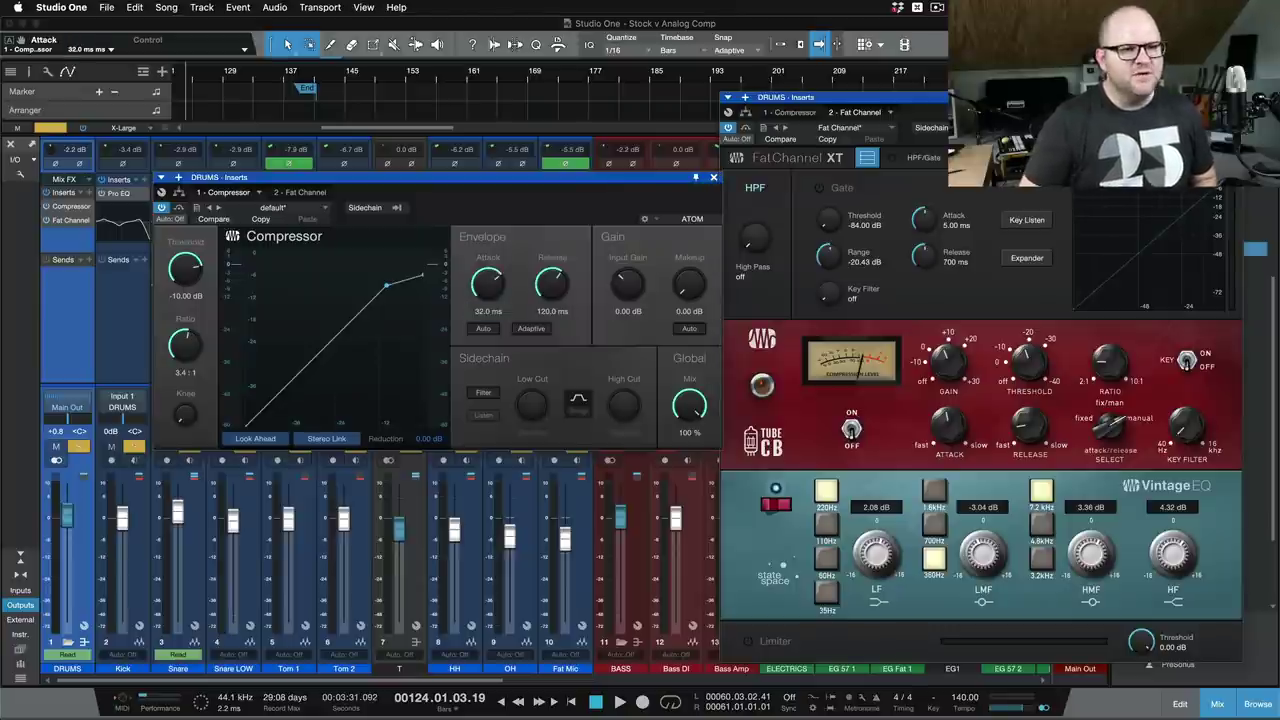
- Set the Compressor release to 159 ms, switch the Tube CB on, and start playback
right_click(1034, 437)
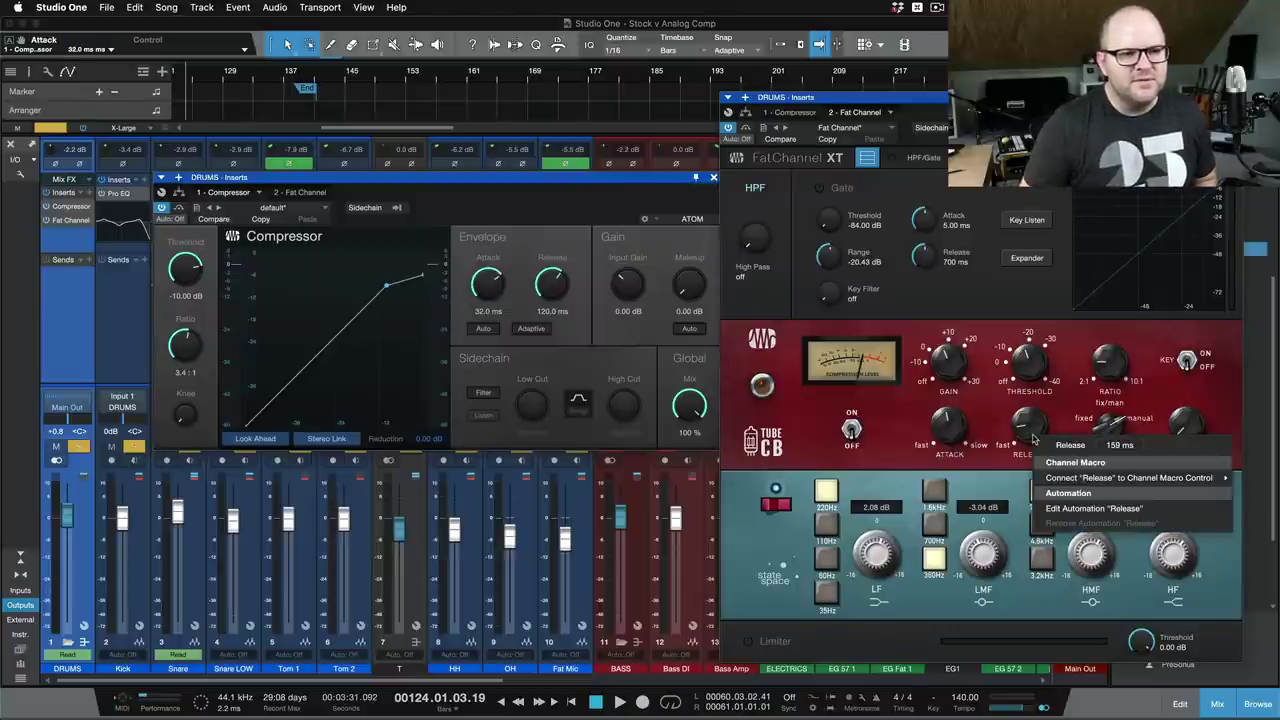
left_click(569, 310)
left_click(569, 310)
type("1")
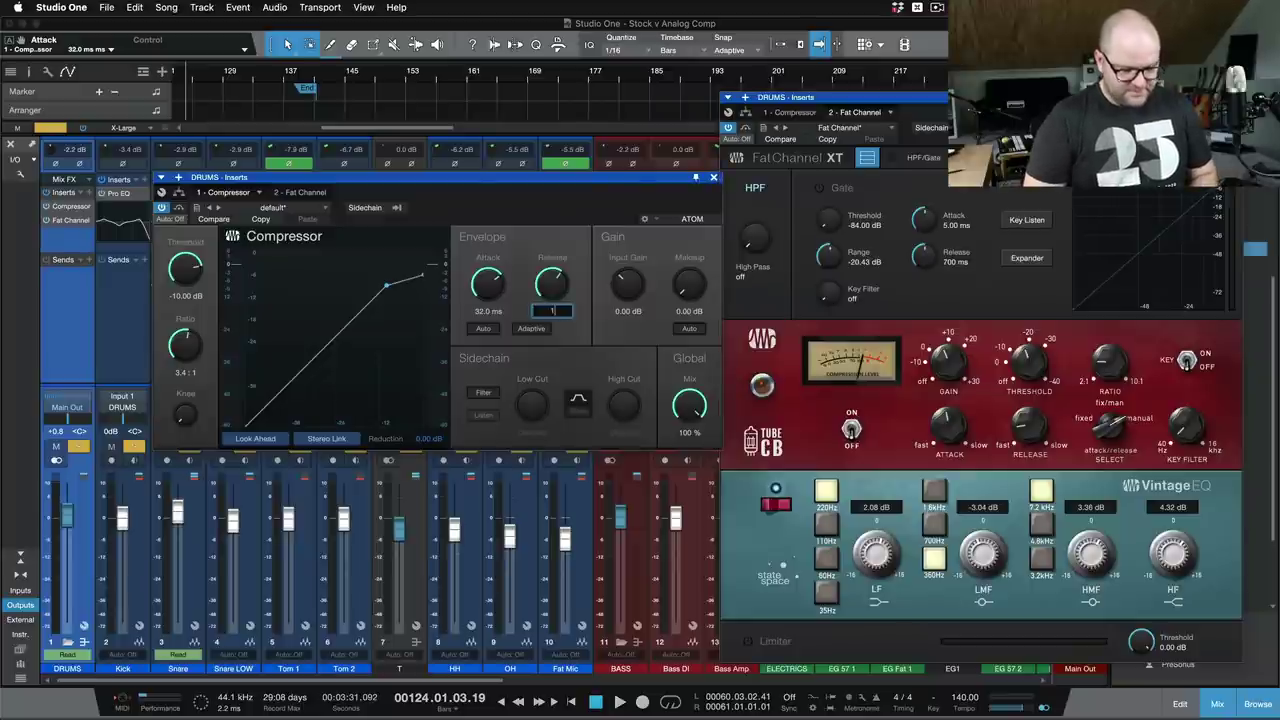
type("59")
key("Return")
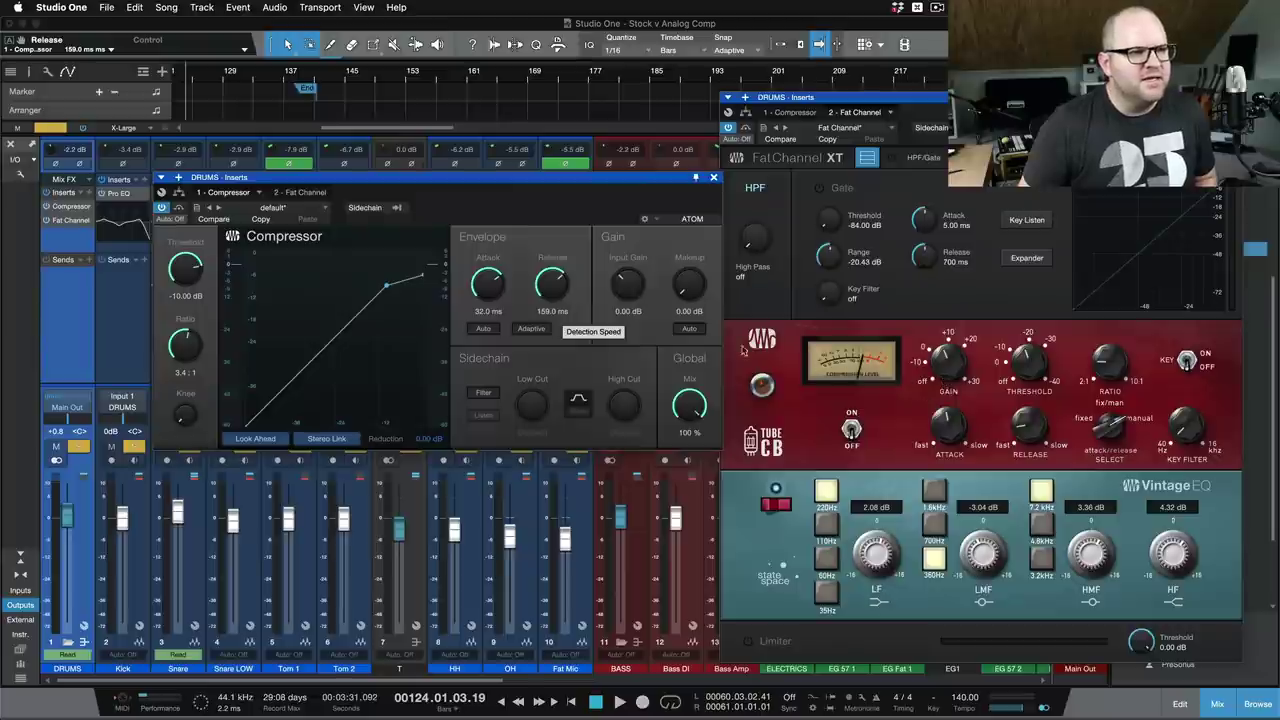
left_click(853, 427)
key("space")
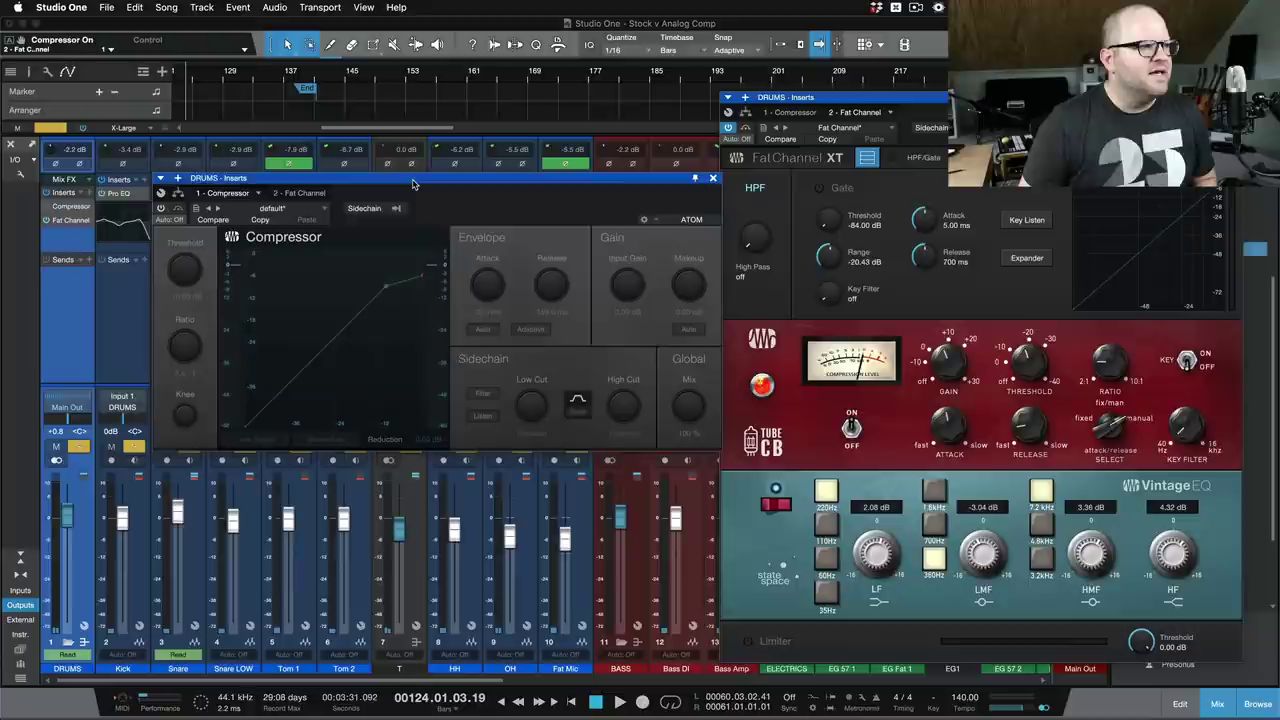
- Enable the Compressor, turn the Tube CB off, and lower the threshold to -32.32 dB while listening
left_click_drag(418, 183, 417, 184)
left_click(161, 208)
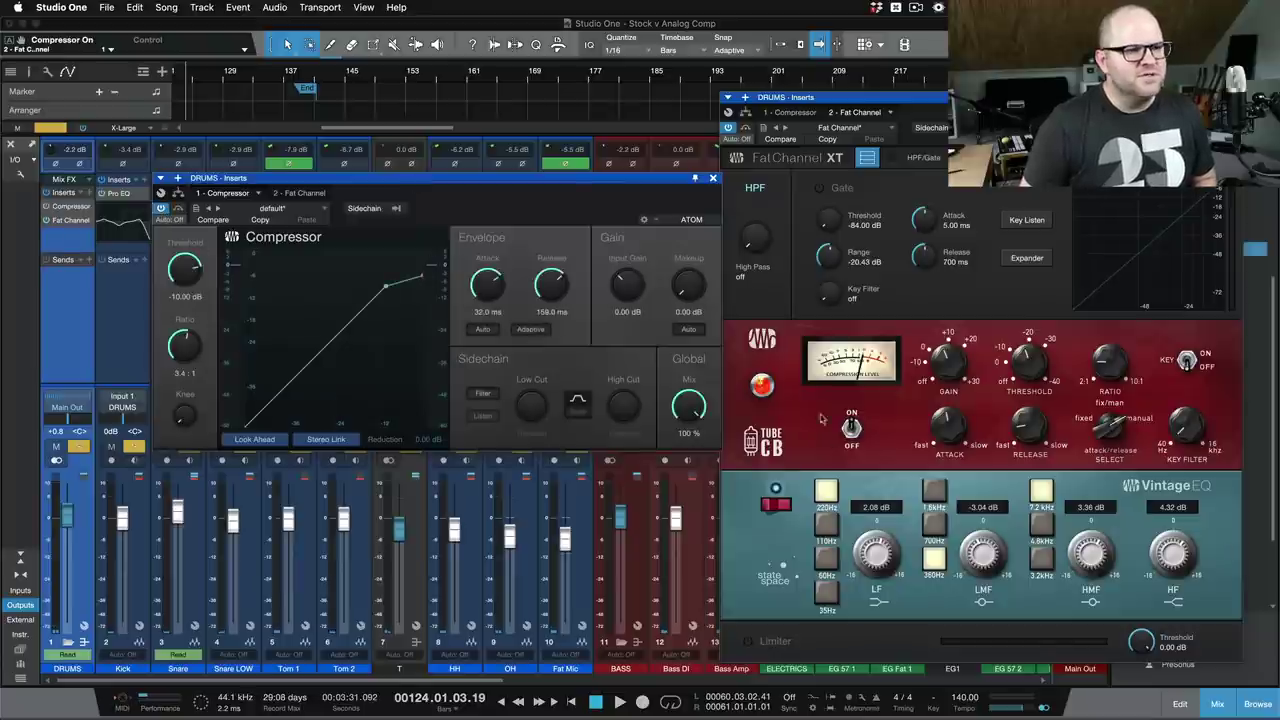
left_click(850, 424)
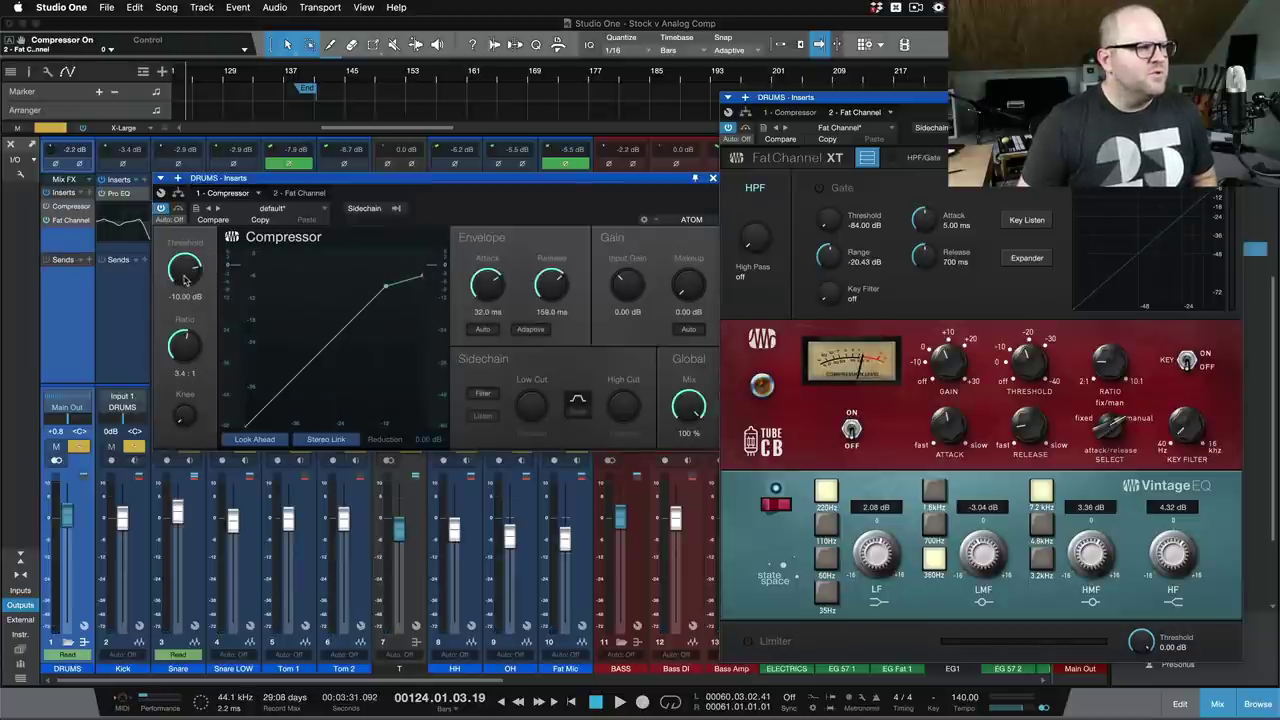
left_click_drag(187, 281, 190, 311)
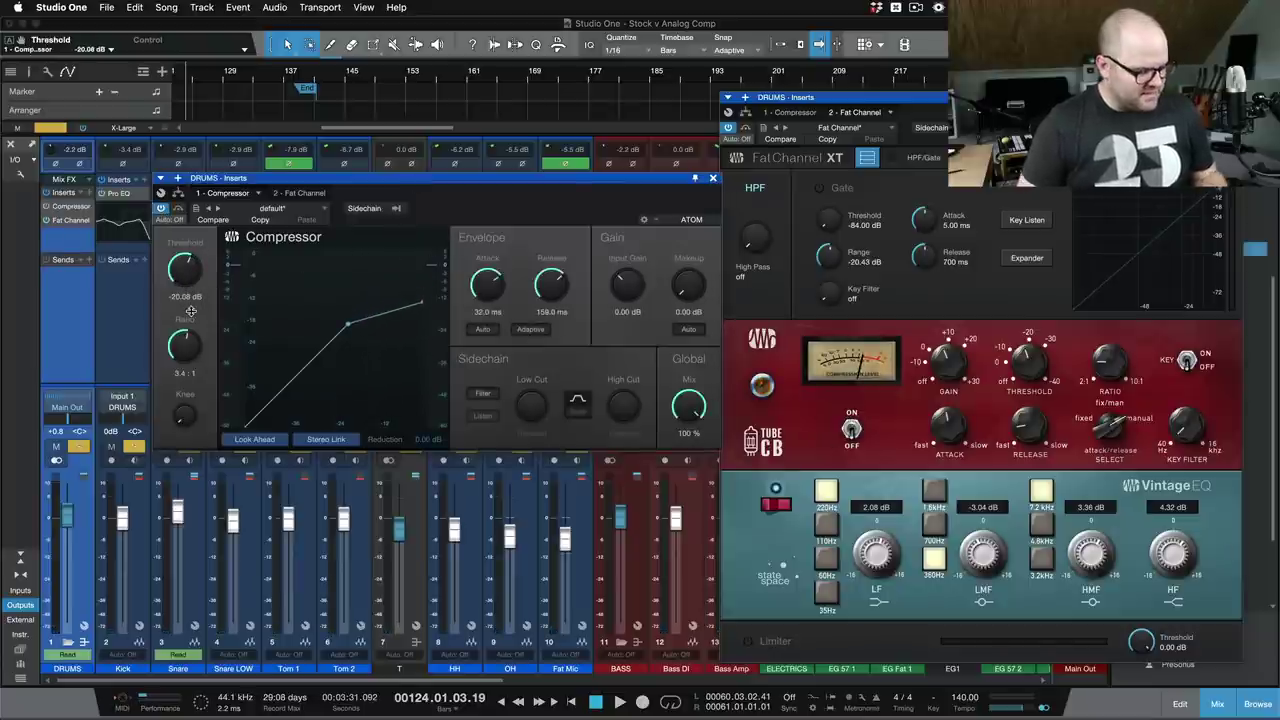
key("space")
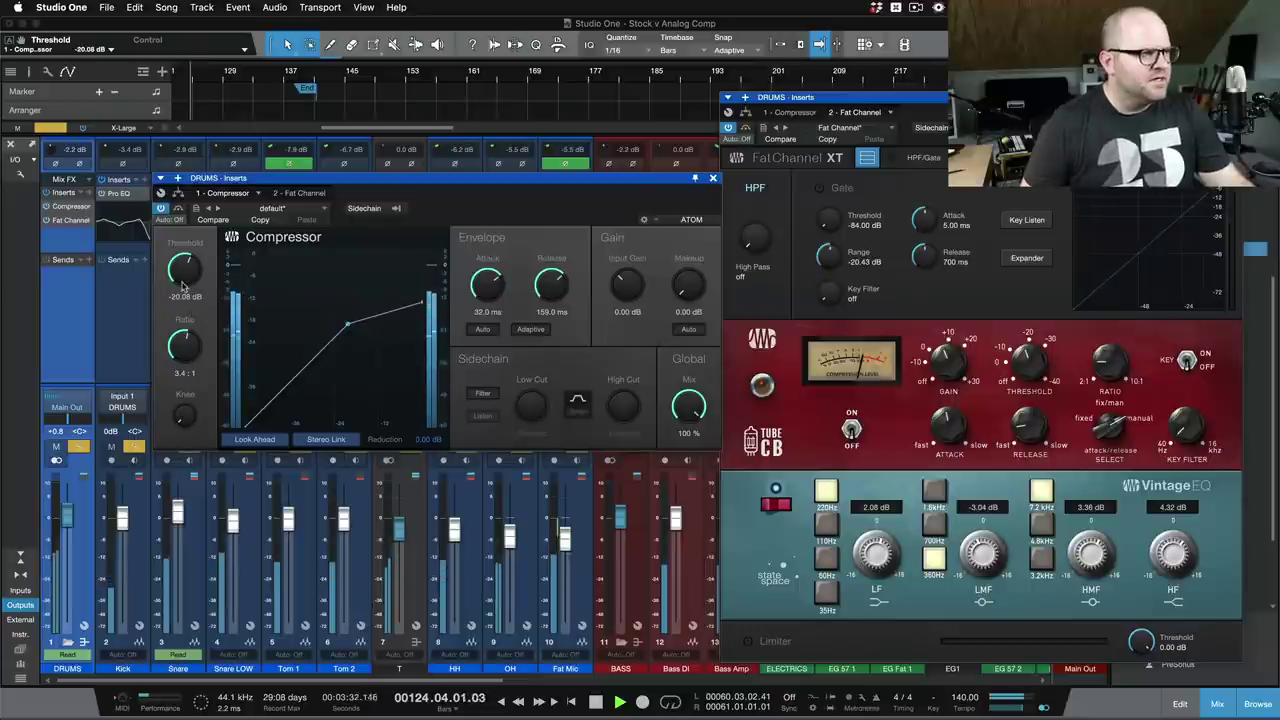
left_click_drag(182, 287, 180, 312)
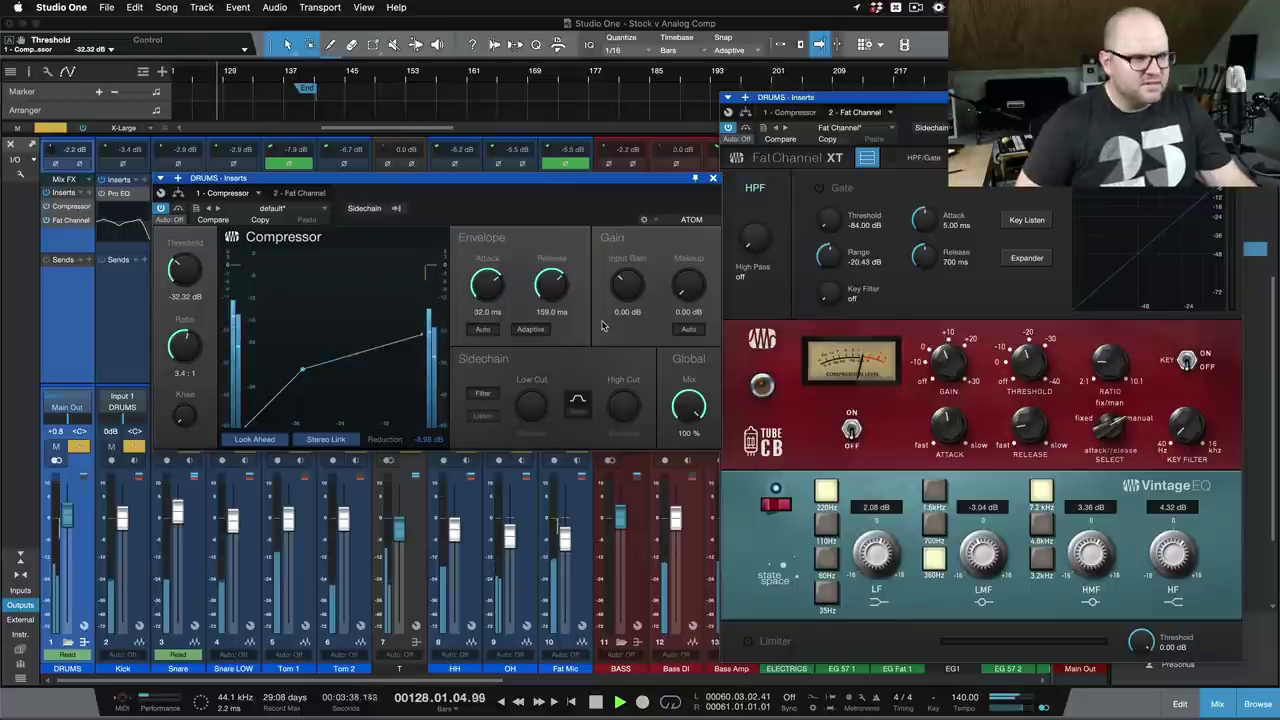
key("space")
- Set the Compressor makeup gain to 6.64 dB to match the Tube CB, then bypass it
right_click(955, 365)
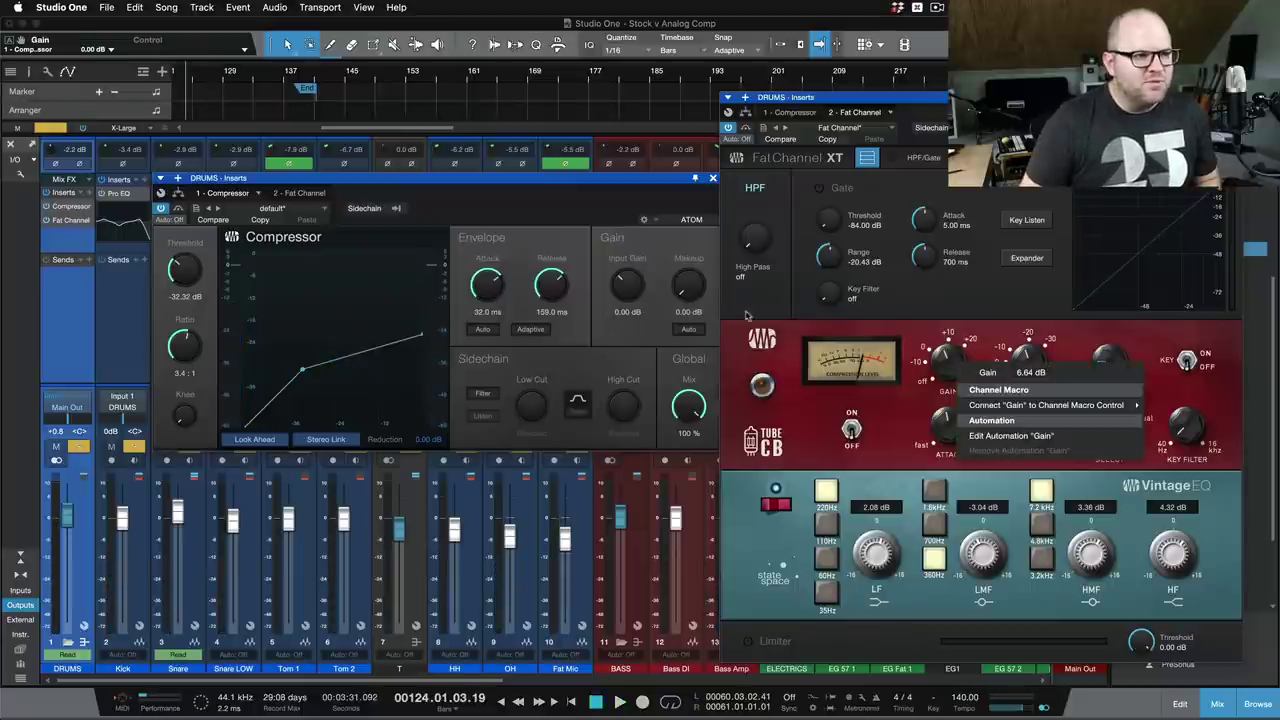
left_click(711, 314)
left_click(688, 311)
type("6")
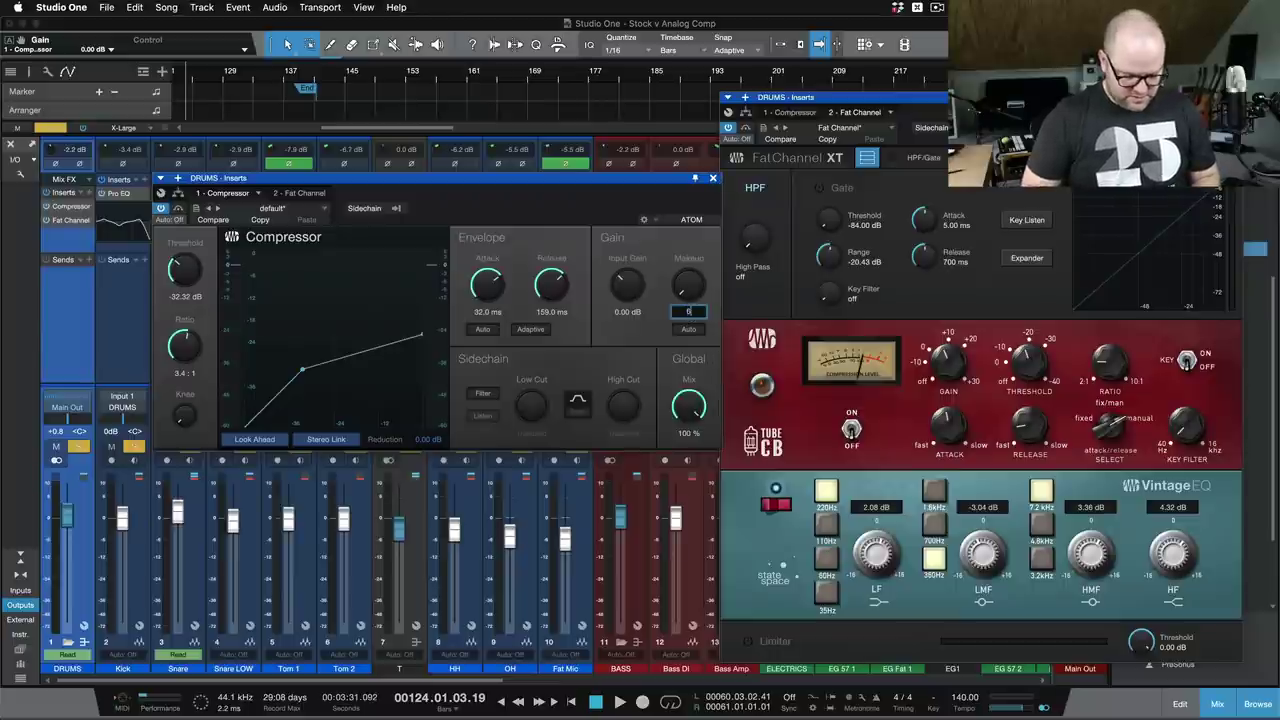
type(".64")
key("Return")
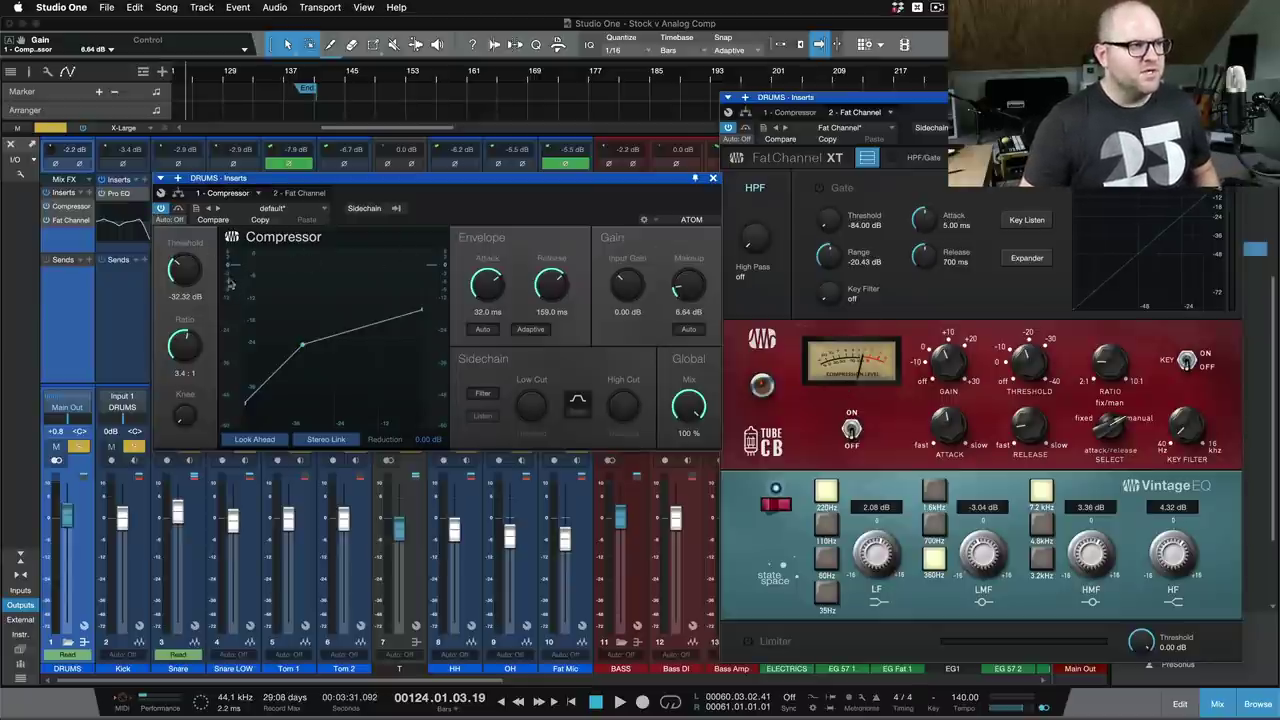
left_click(162, 208)
- Play the drums loop on the stock Compressor, then bypass it and switch the Tube CB on
left_click(162, 208)
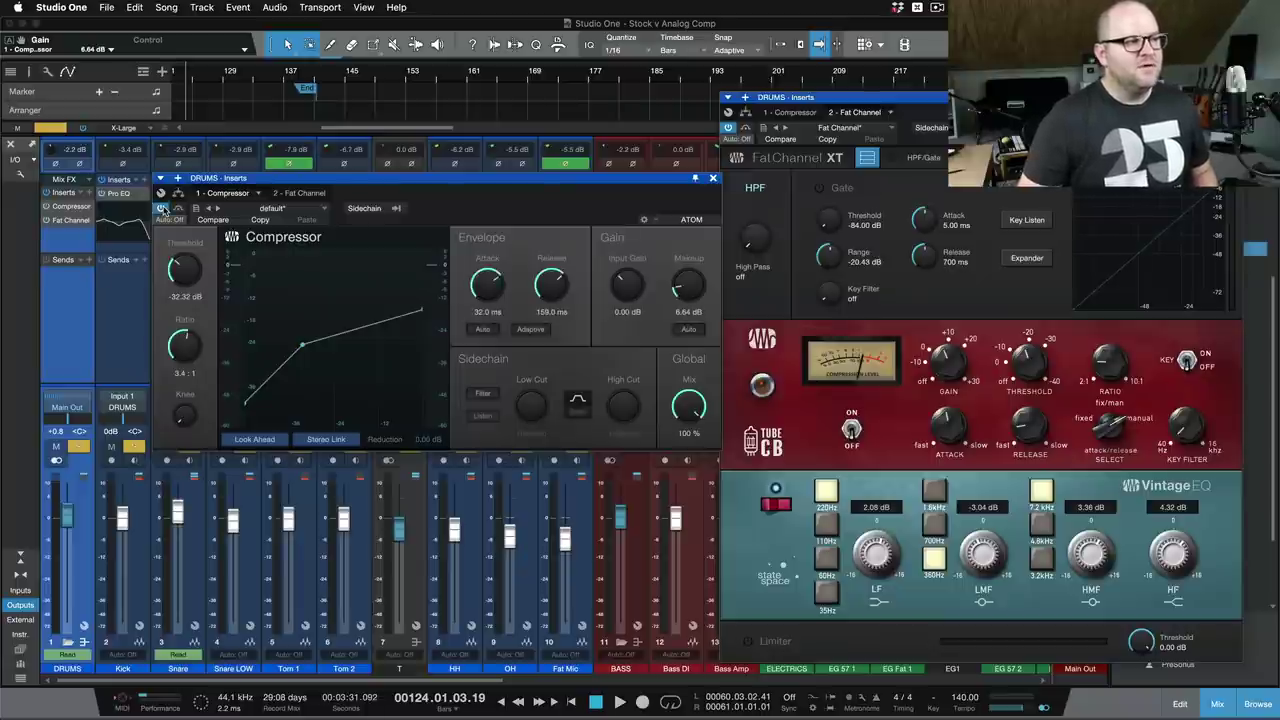
left_click(853, 430)
left_click(853, 430)
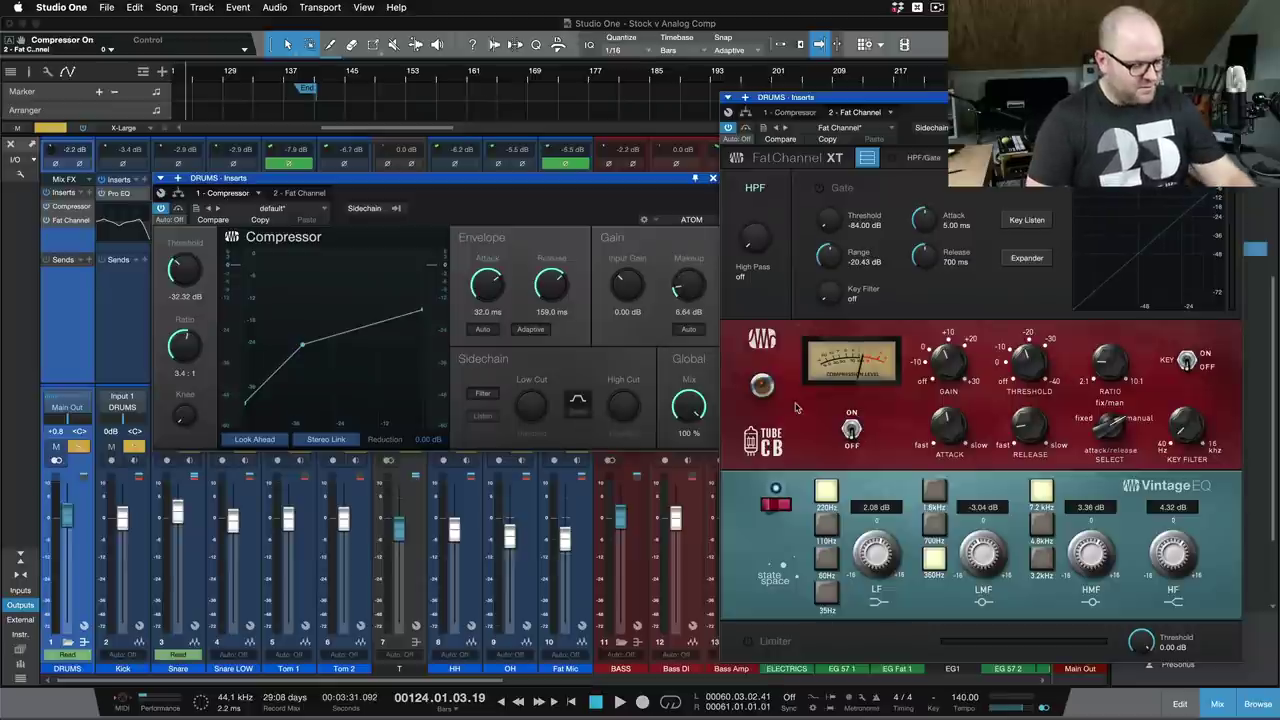
key("space")
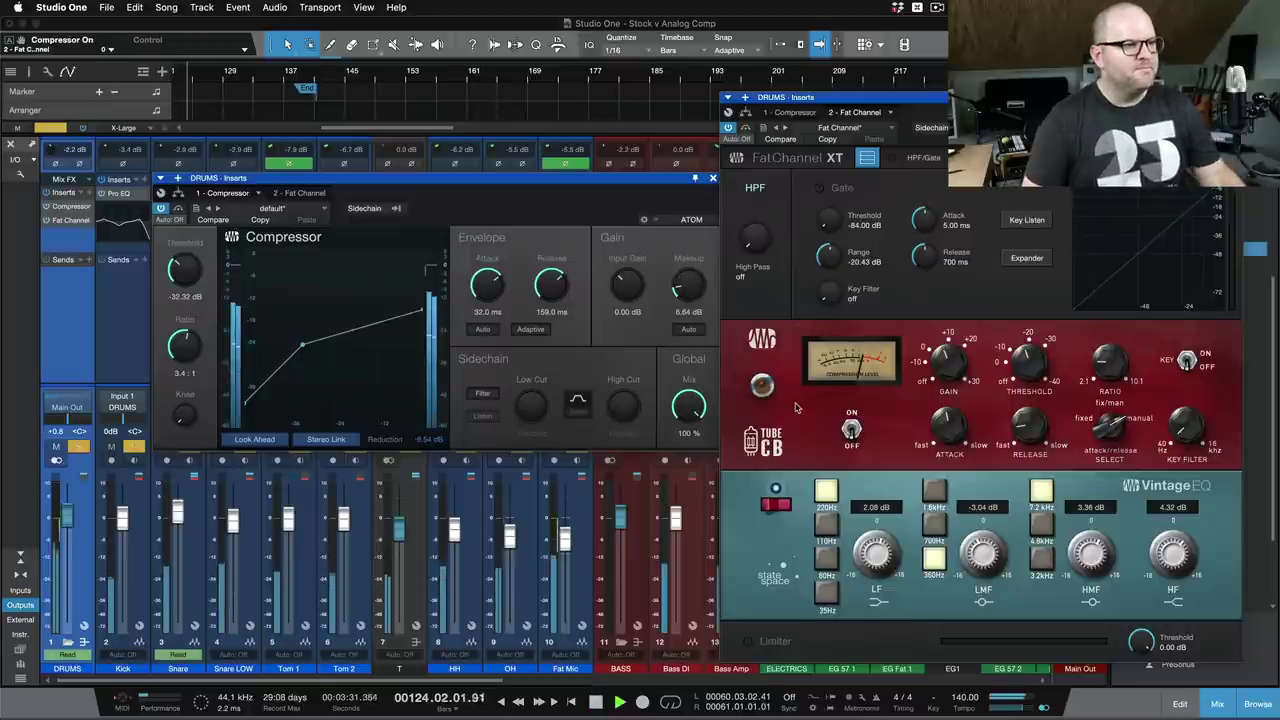
left_click(161, 208)
left_click(851, 430)
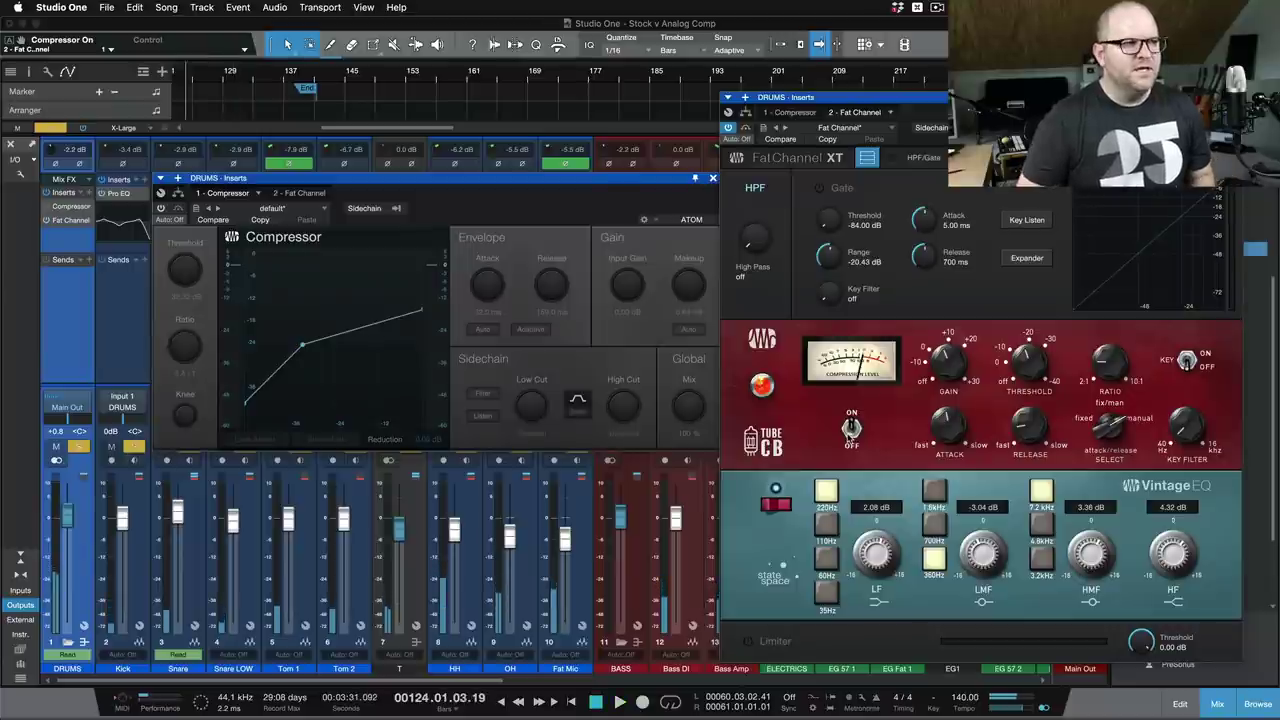
- Switch back to the stock Compressor with the Tube CB off
left_click(851, 428)
left_click(164, 208)
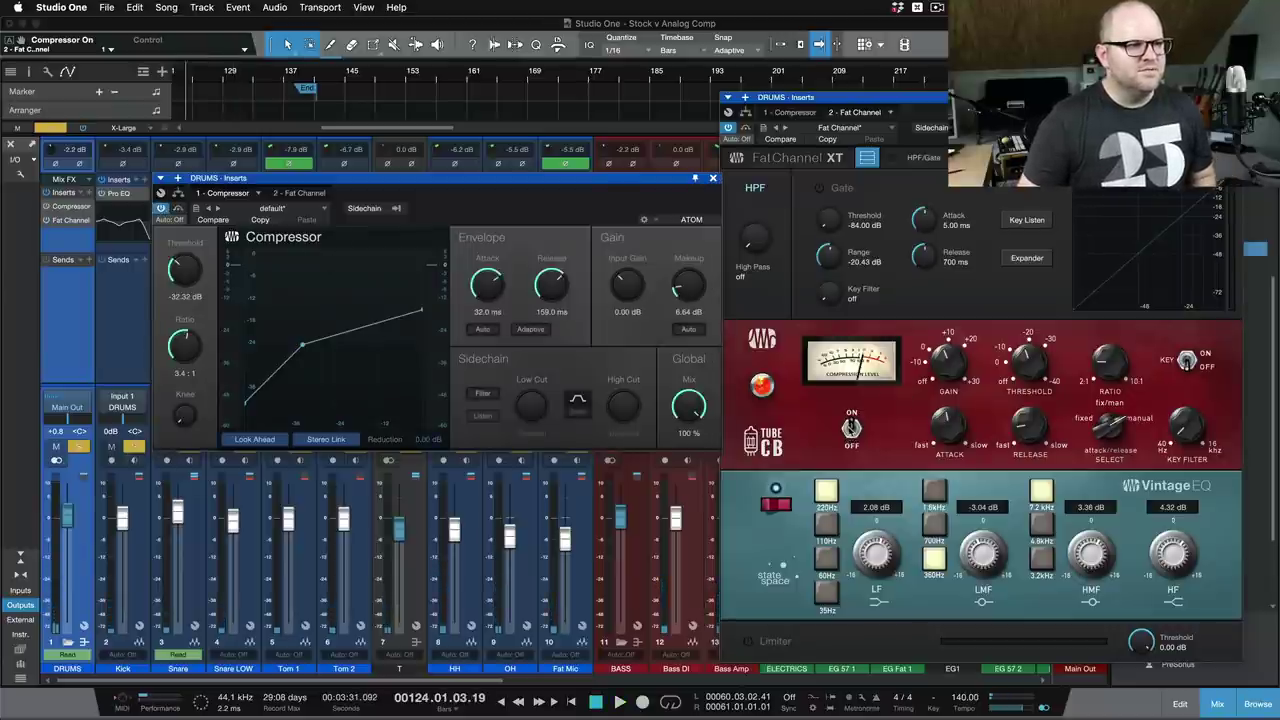
left_click(851, 428)
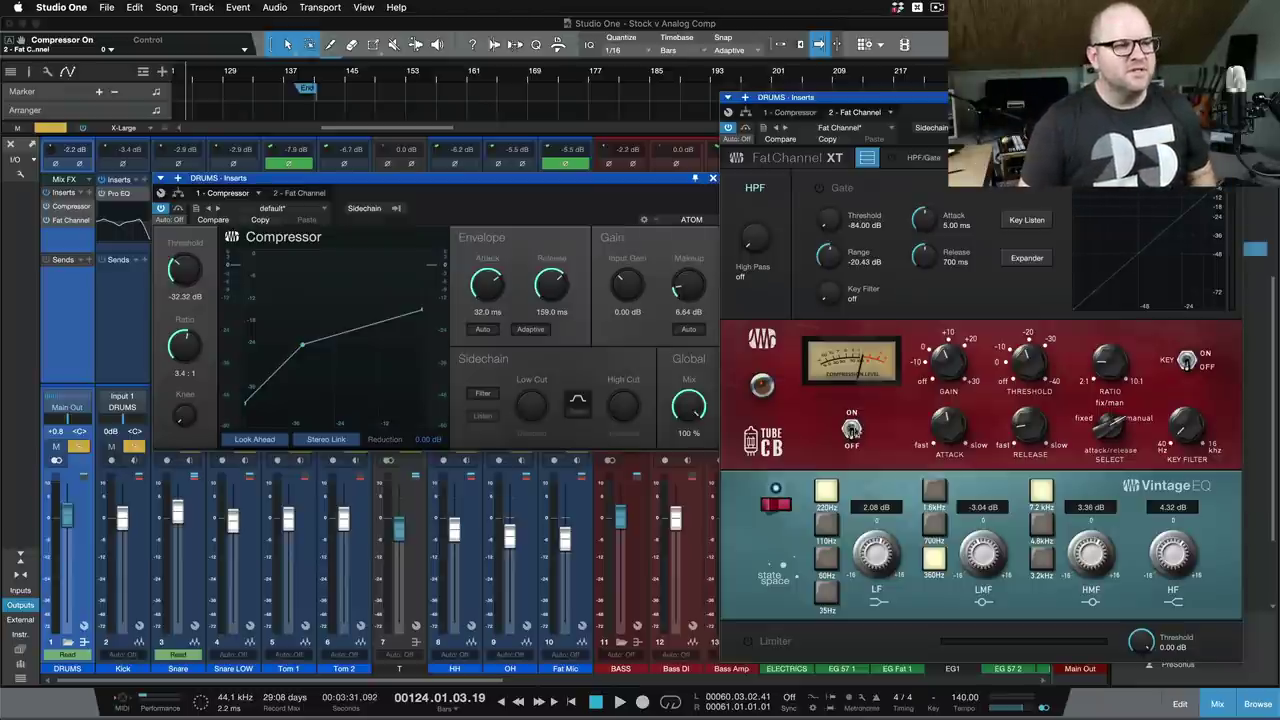
- Play the drums through the Tube CB alone, then return to the stock Compressor
left_click(849, 428)
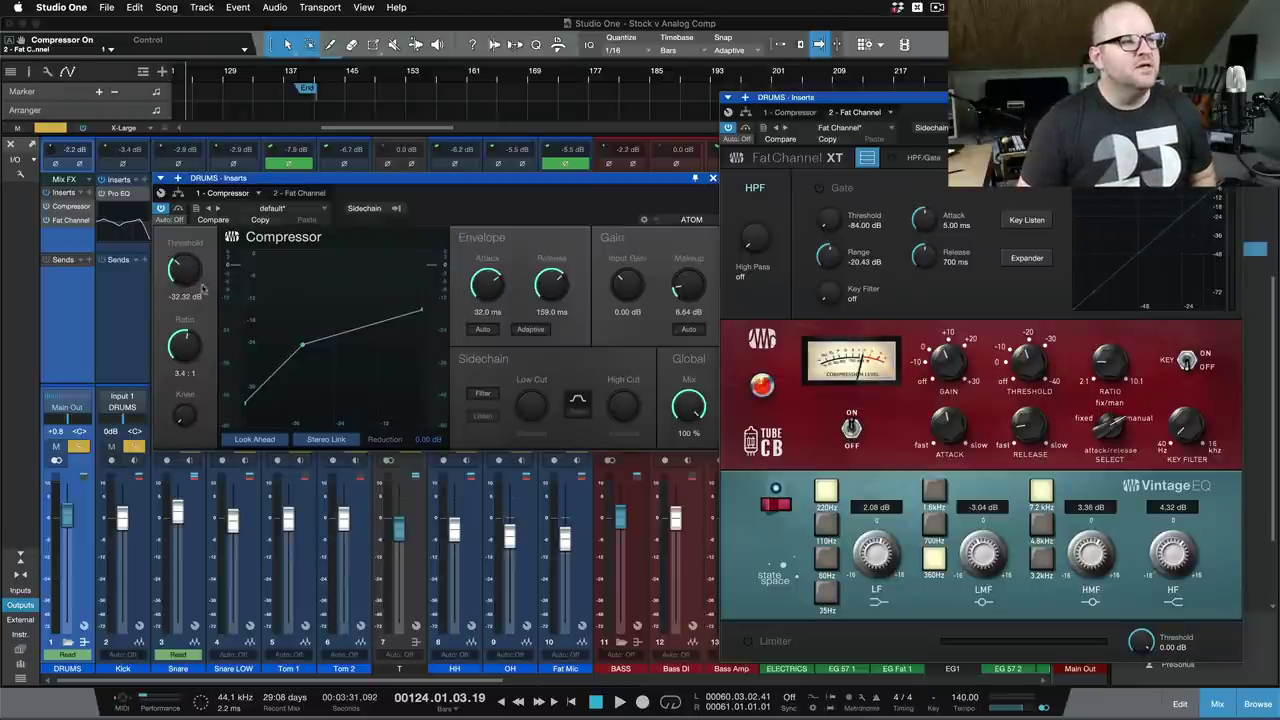
left_click(162, 208)
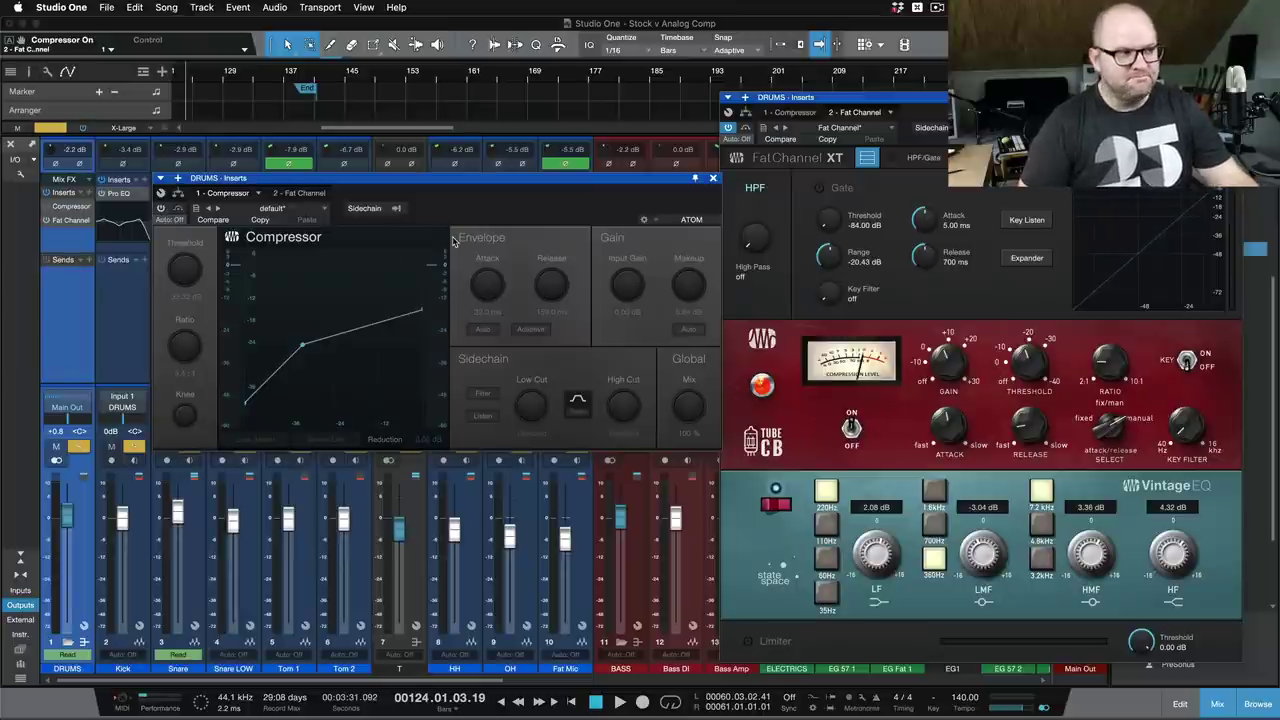
key("space")
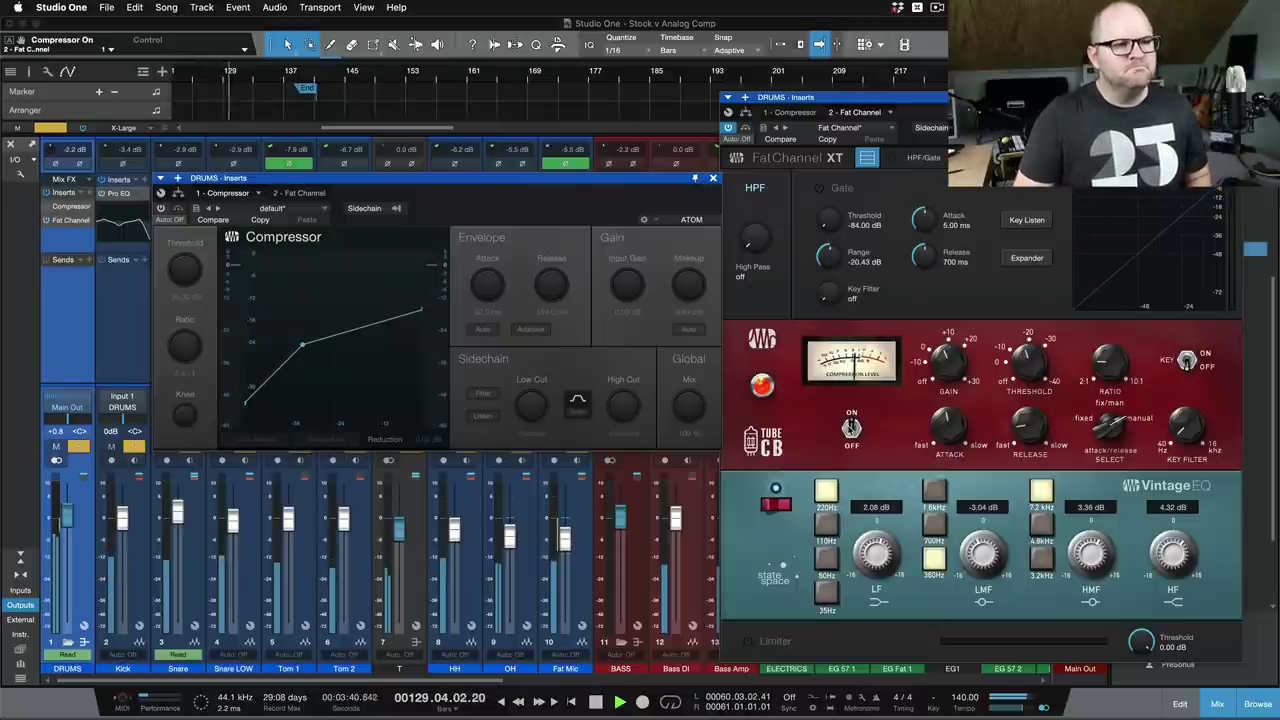
left_click(851, 427)
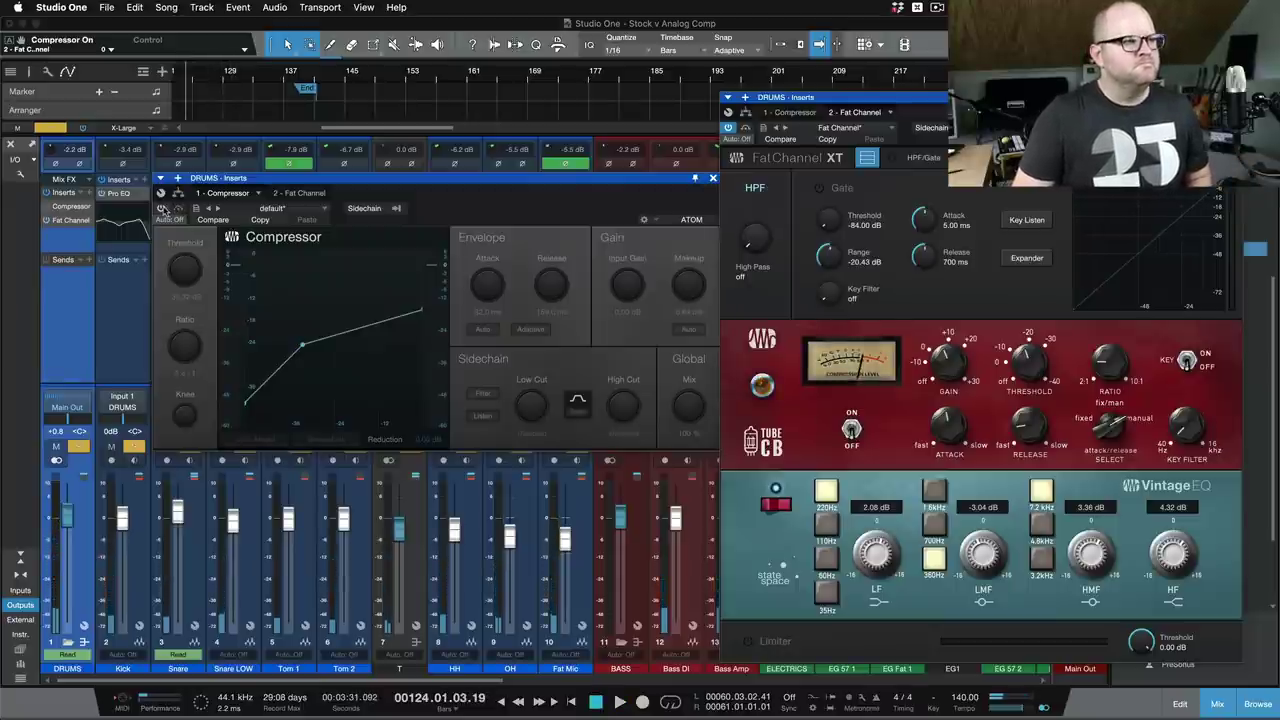
left_click(161, 208)
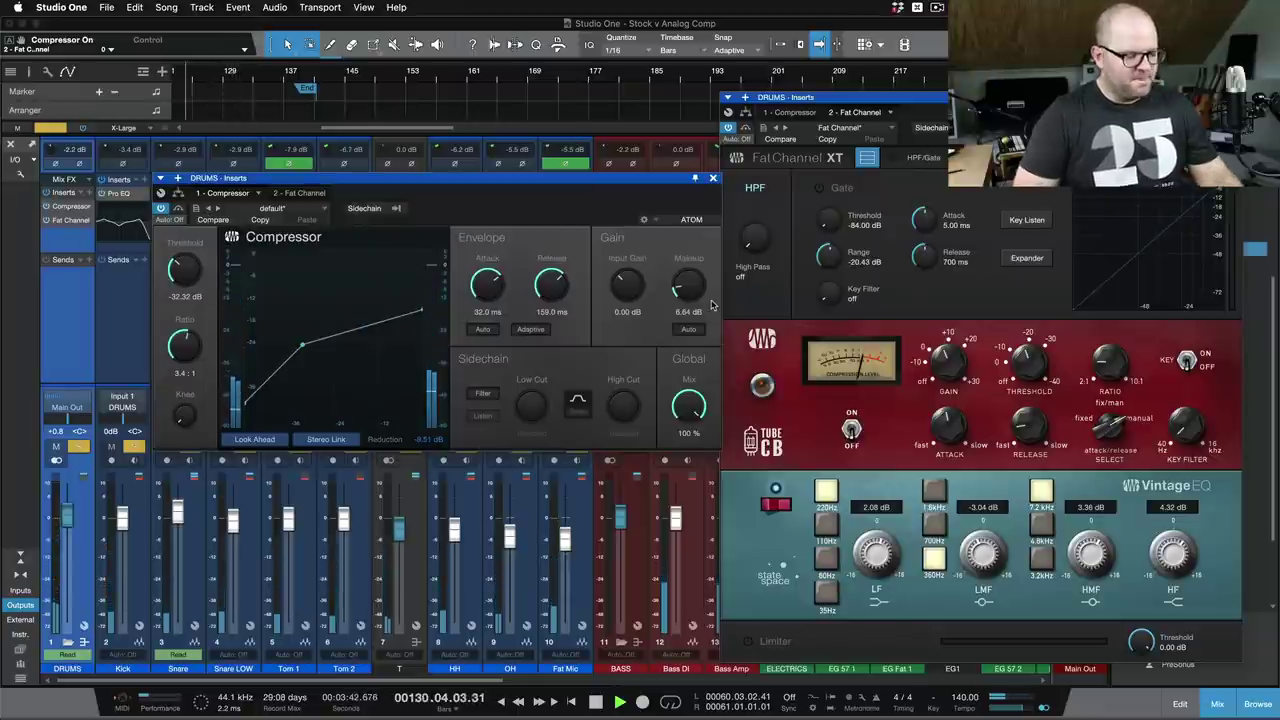
- Stop playback, then bypass the stock Compressor and turn the Tube CB on
key("space")
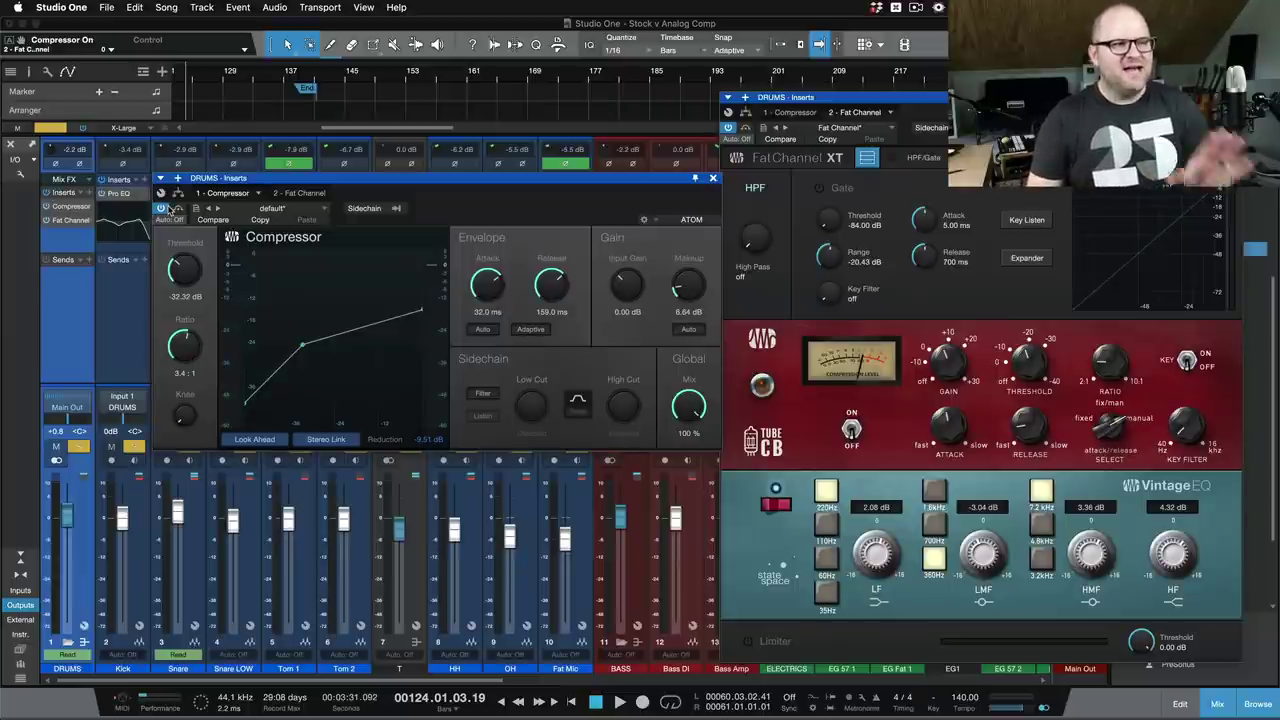
left_click(162, 208)
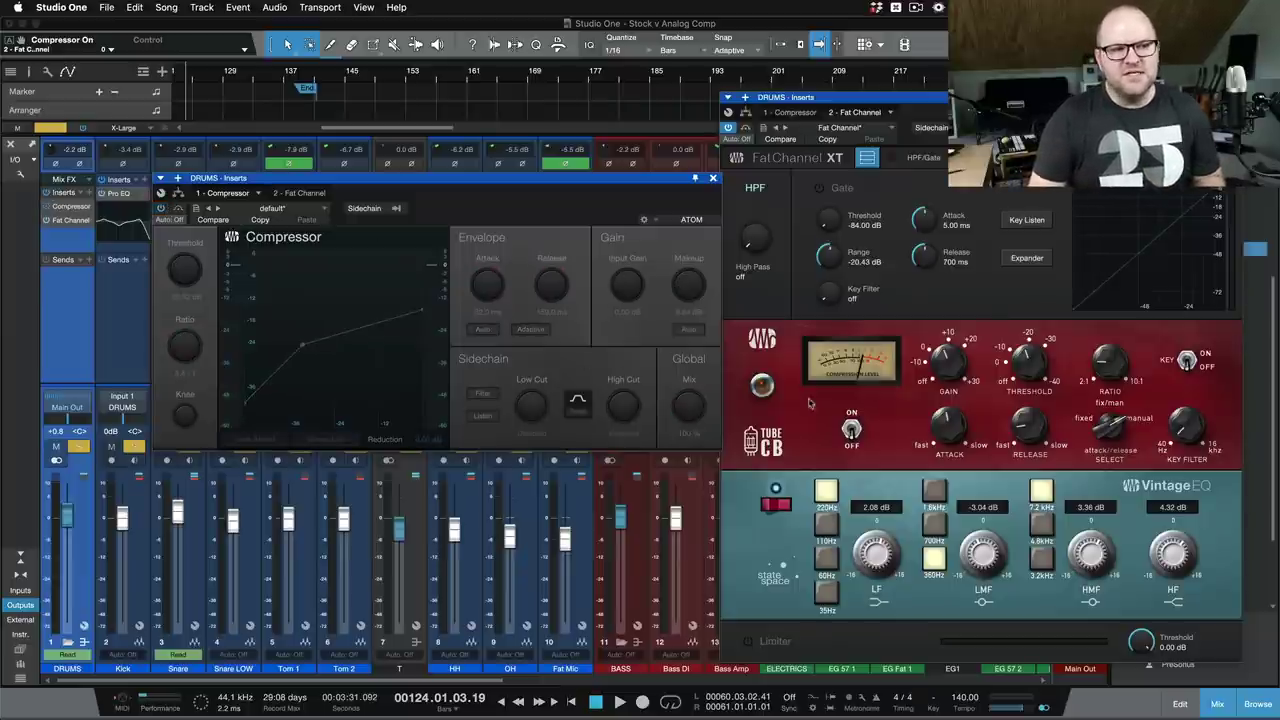
left_click(852, 428)
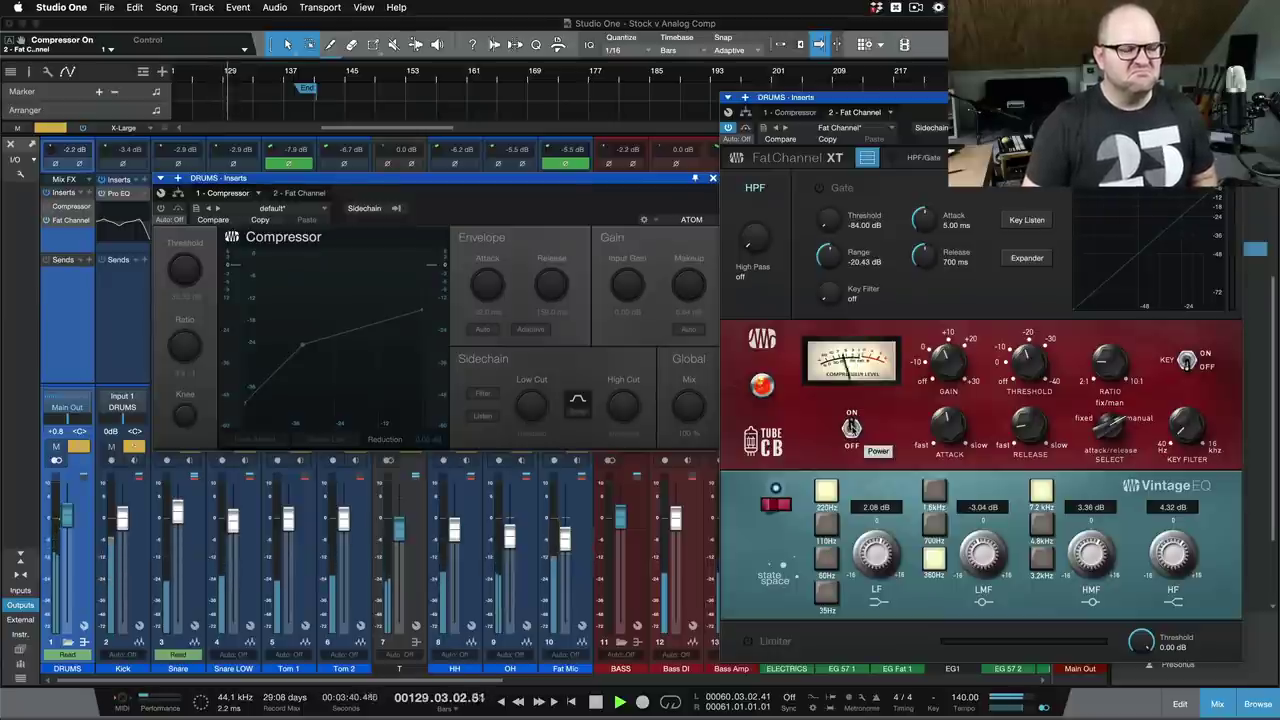
- Turn the Tube CB off and re-enable the stock Compressor during playback
left_click(851, 427)
left_click(160, 207)
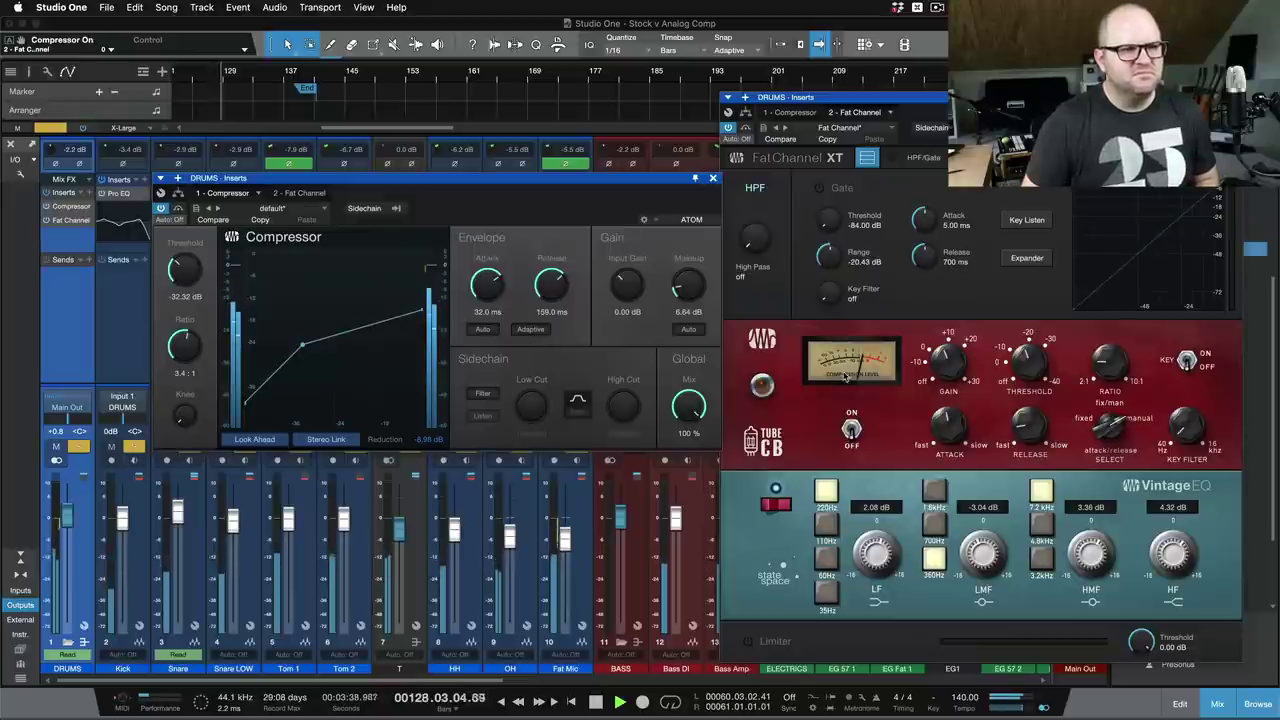
- Stop playback, raise the Compressor makeup gain to 7.84 dB, then bypass it
key("space")
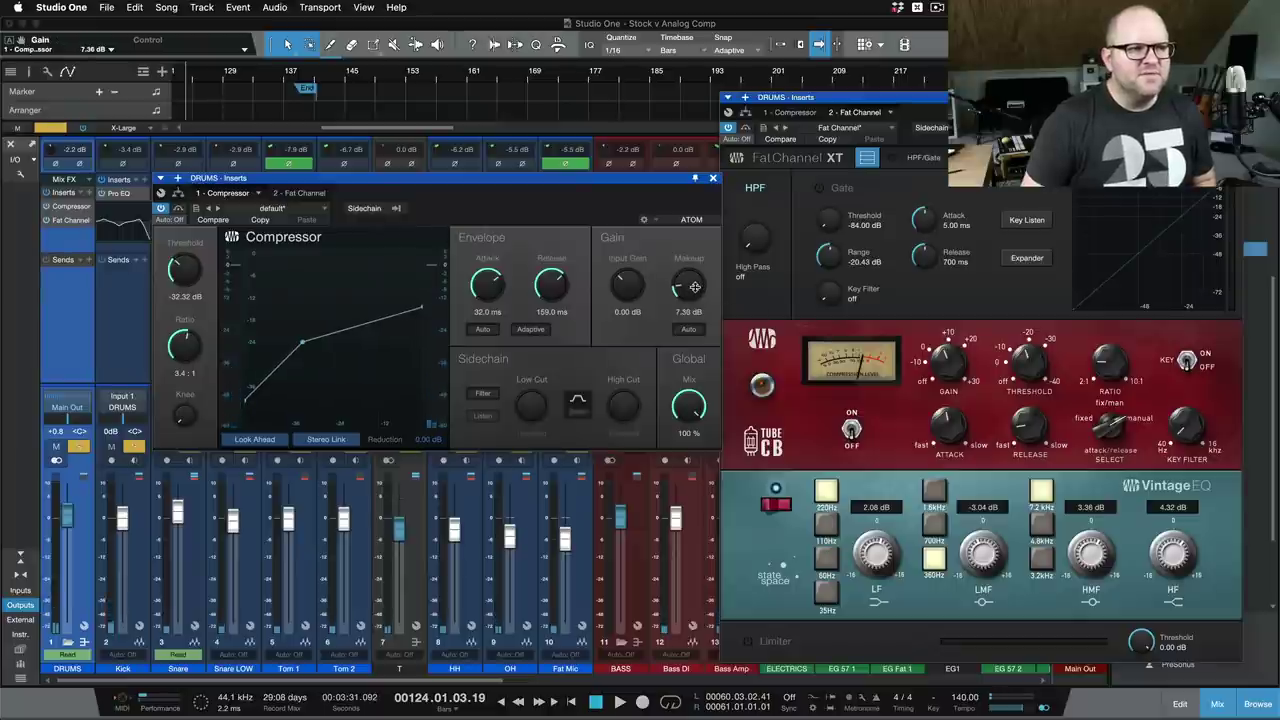
left_click_drag(692, 294, 695, 286)
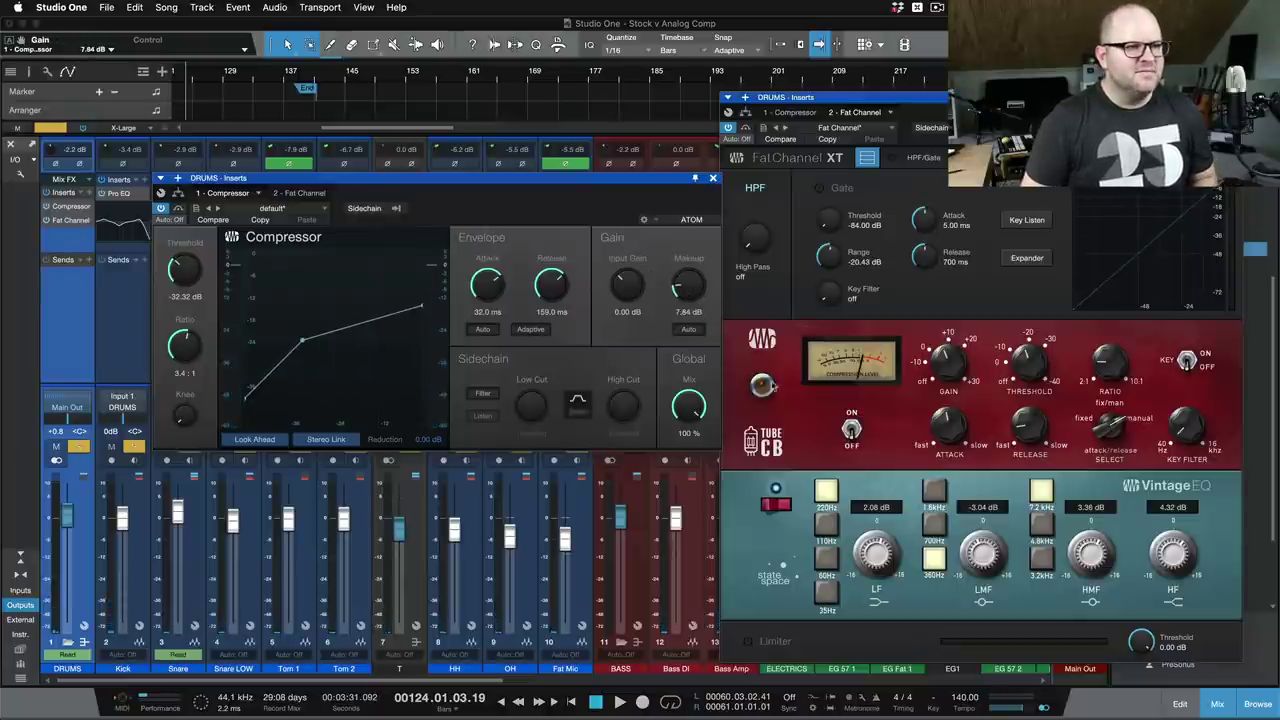
left_click(160, 209)
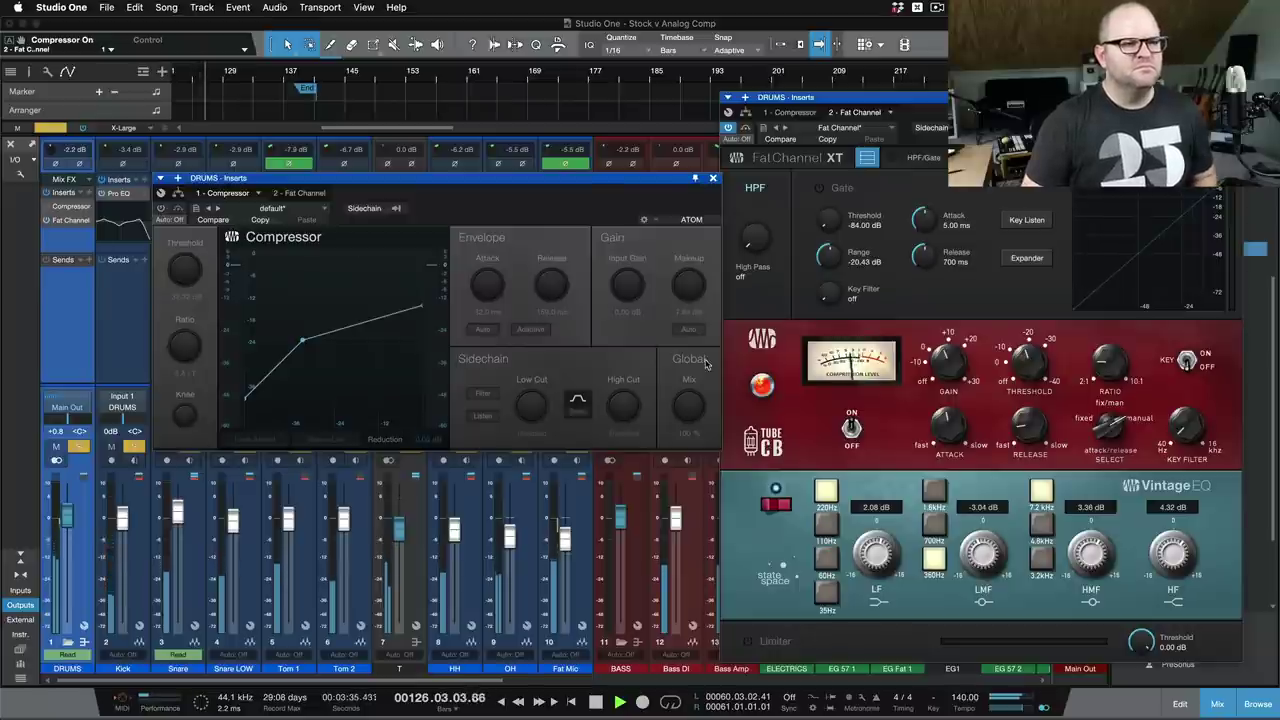
- A/B the two compressors, ending with the stock Compressor bypassed and the Tube CB on
left_click(851, 430)
left_click(161, 207)
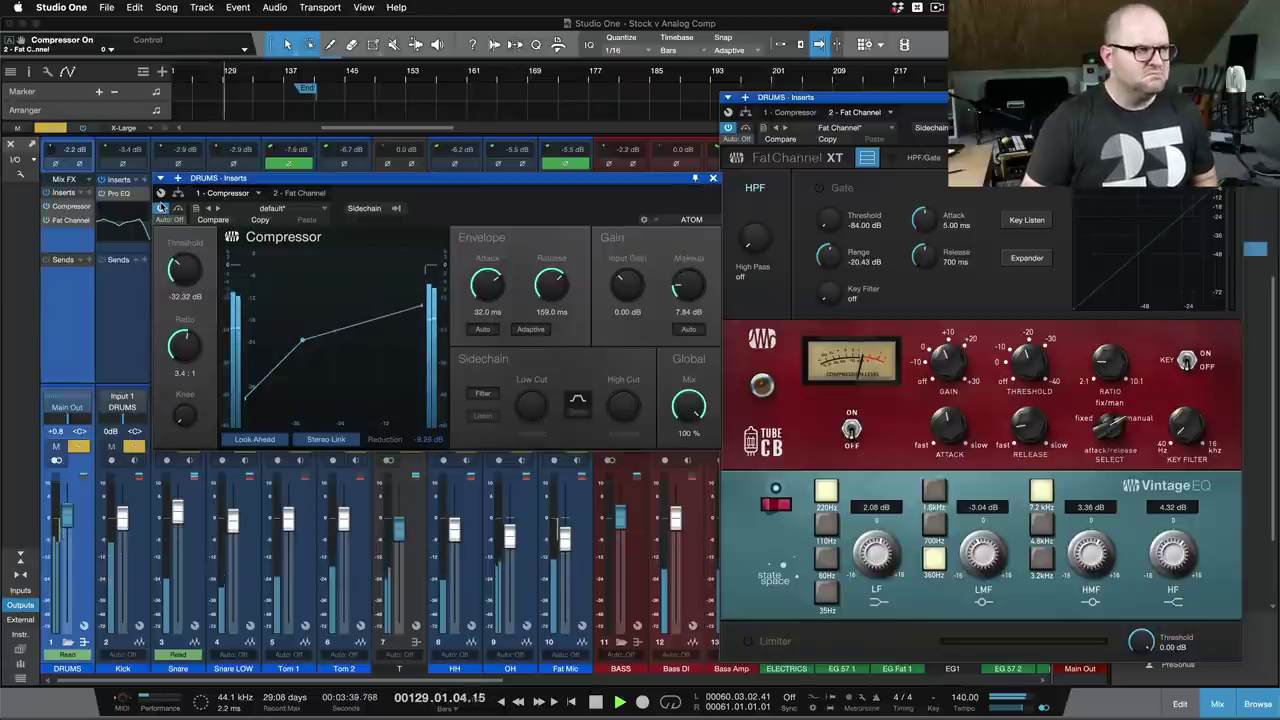
left_click(161, 207)
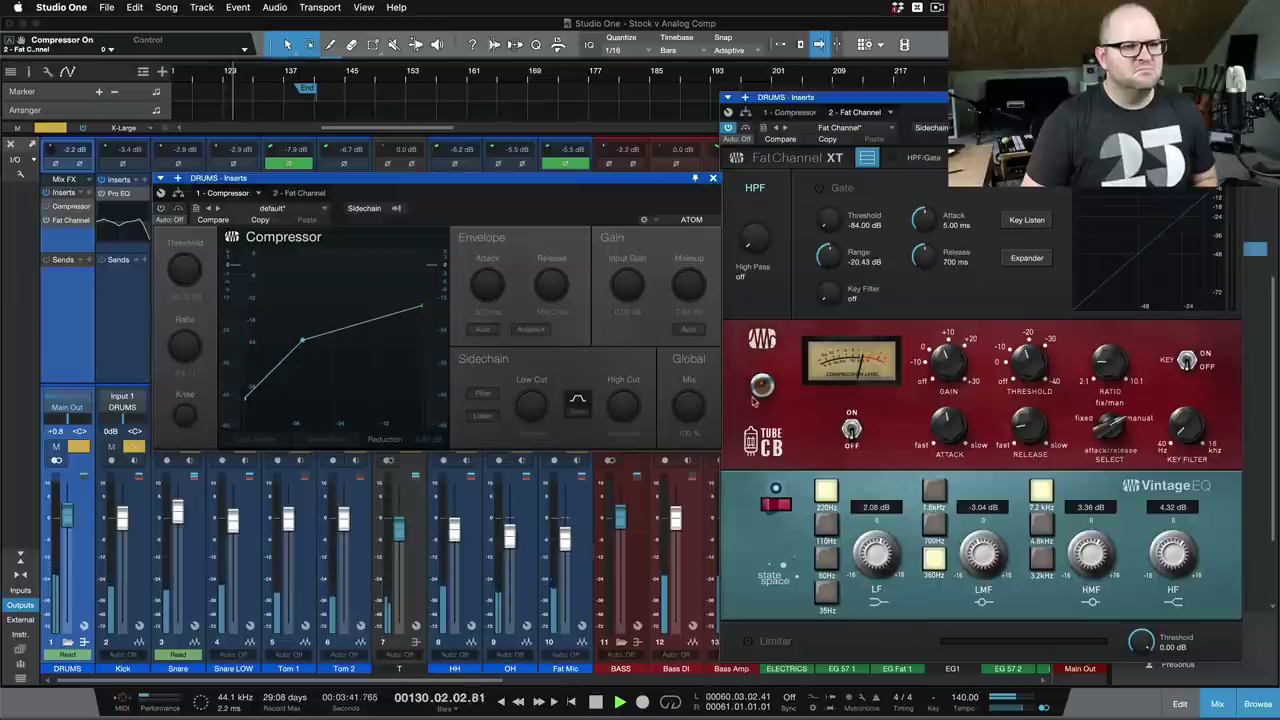
left_click(852, 428)
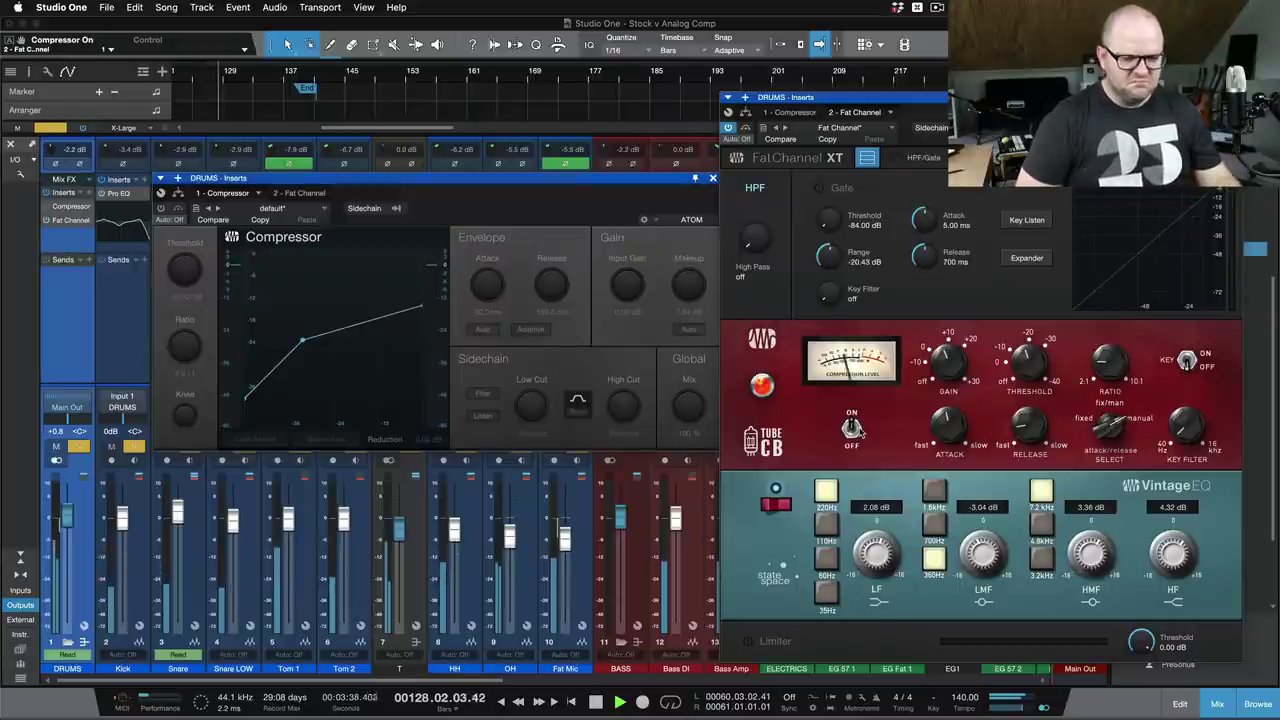
key("space")
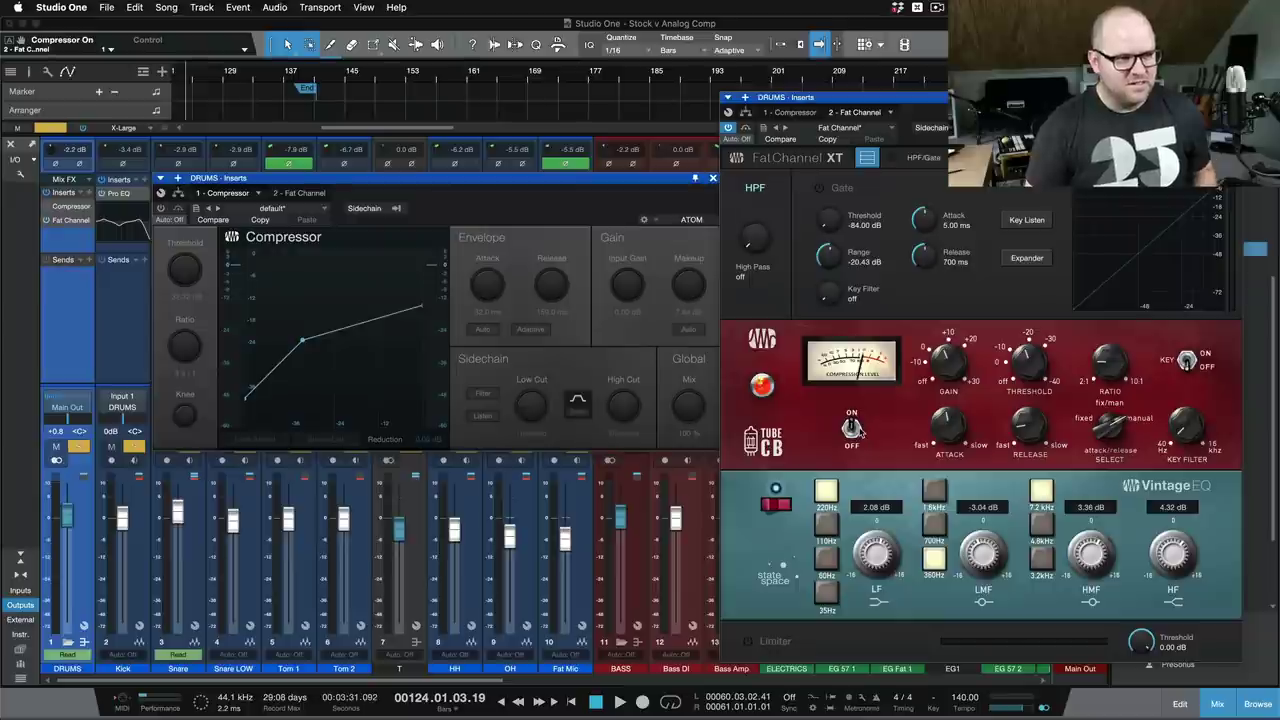
left_click(852, 428)
left_click(852, 428)
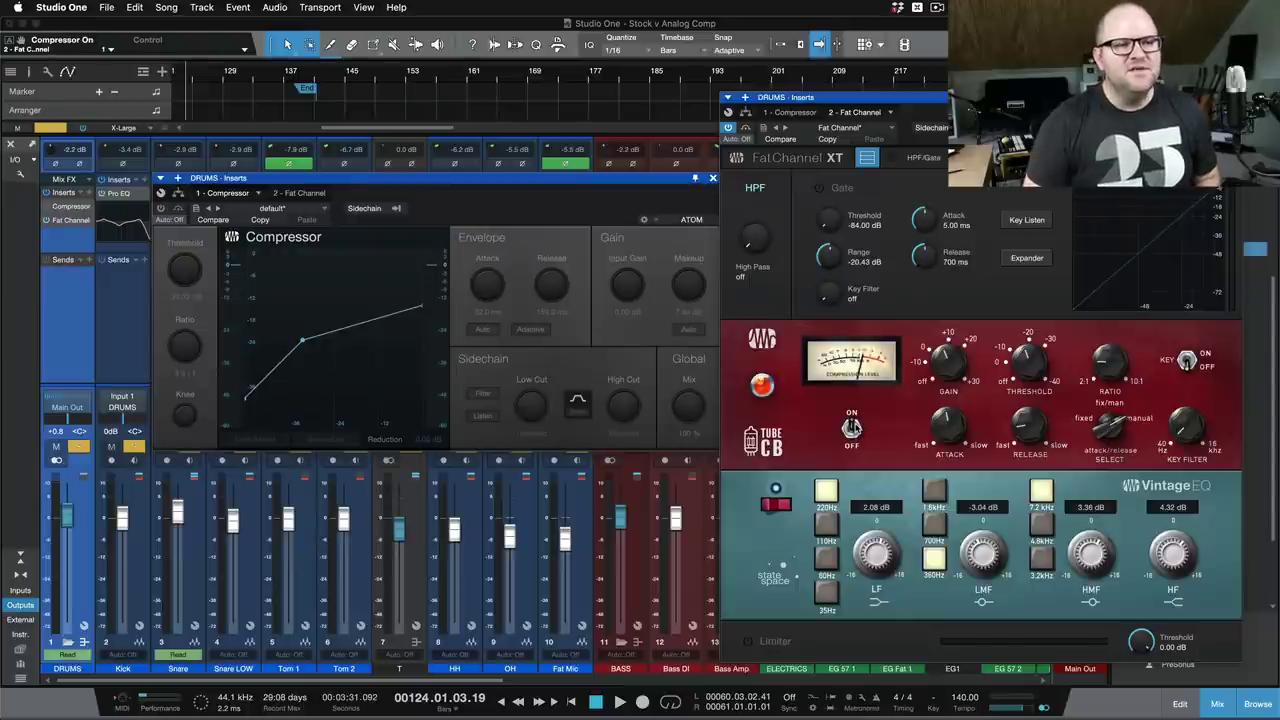
left_click(852, 428)
left_click(159, 208)
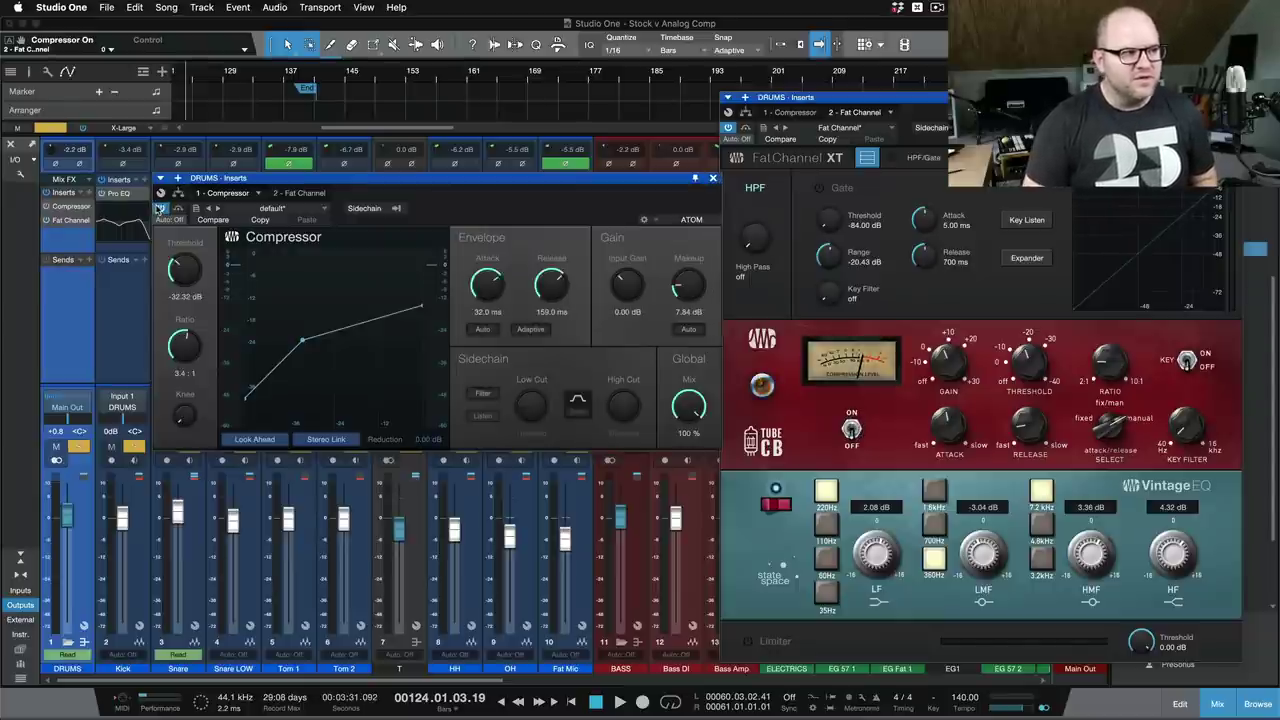
key("space")
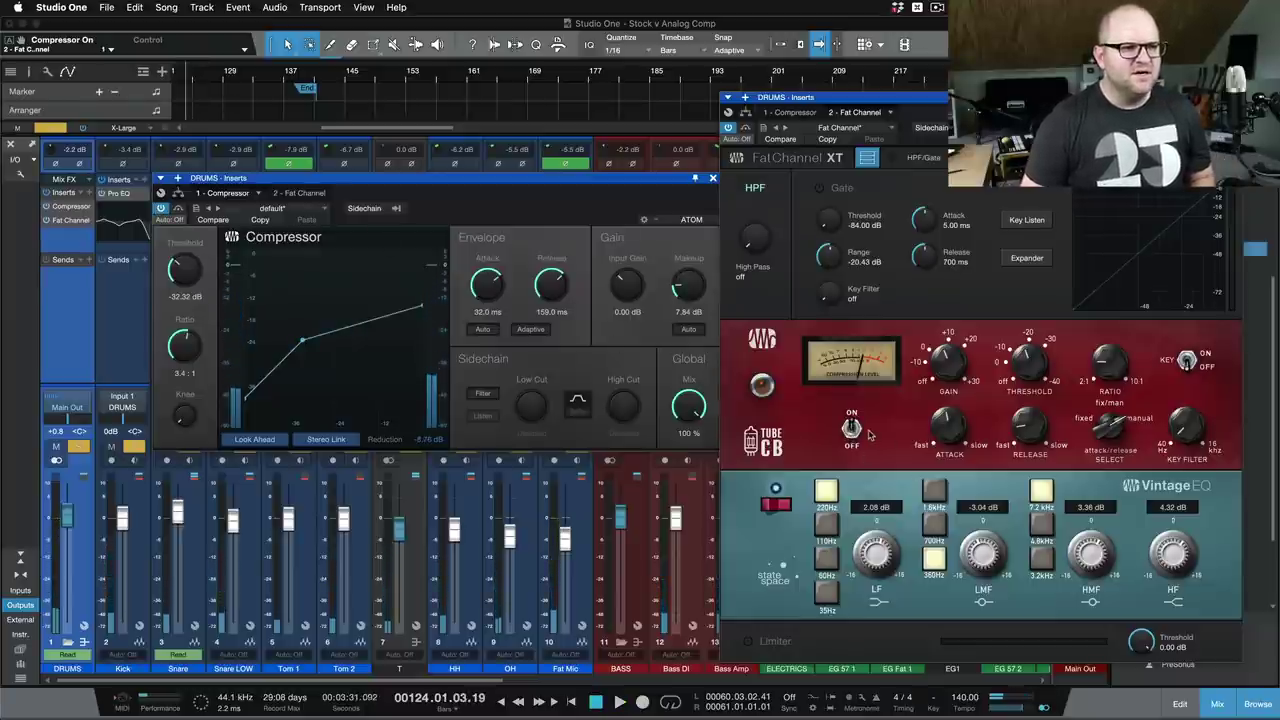
left_click(159, 208)
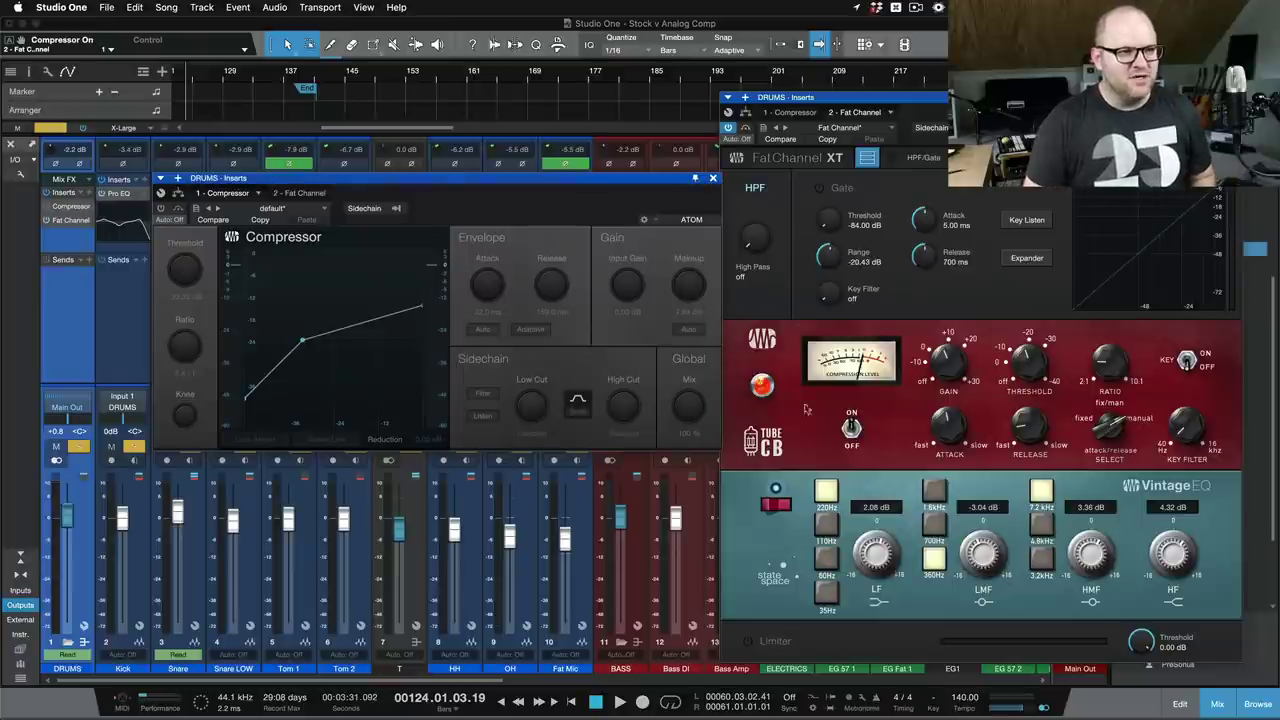
left_click(162, 208)
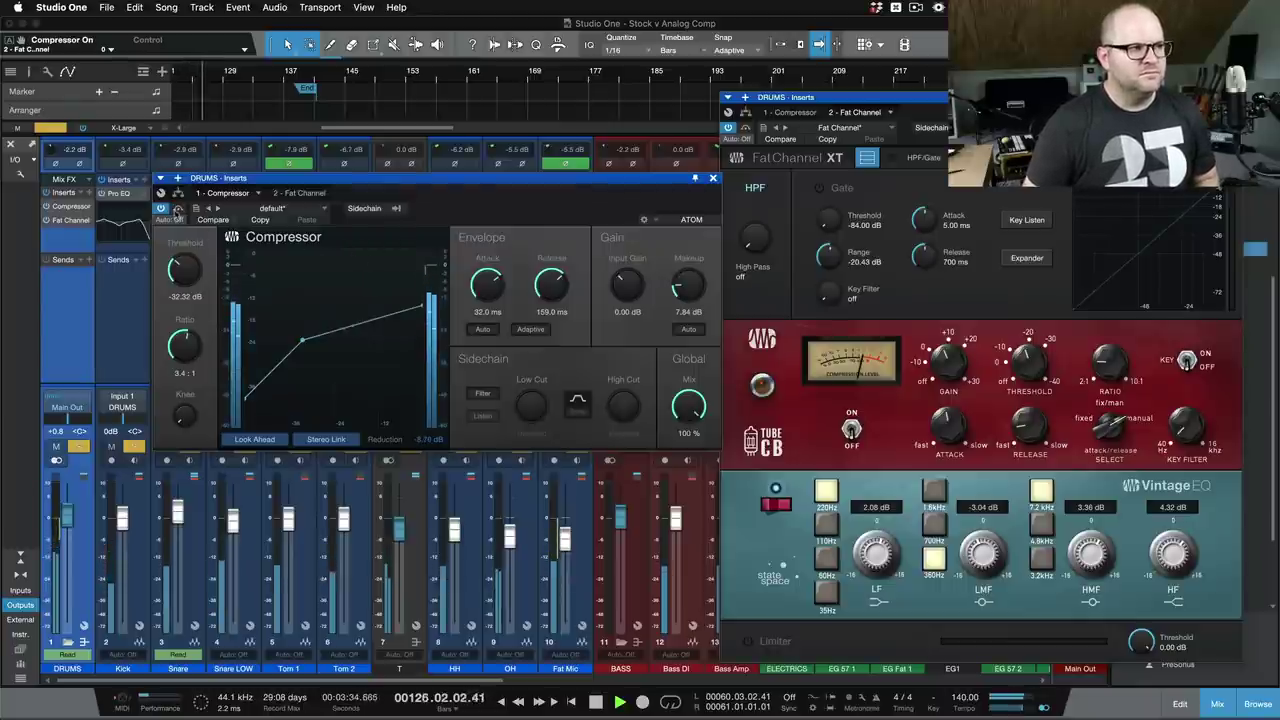
left_click(161, 208)
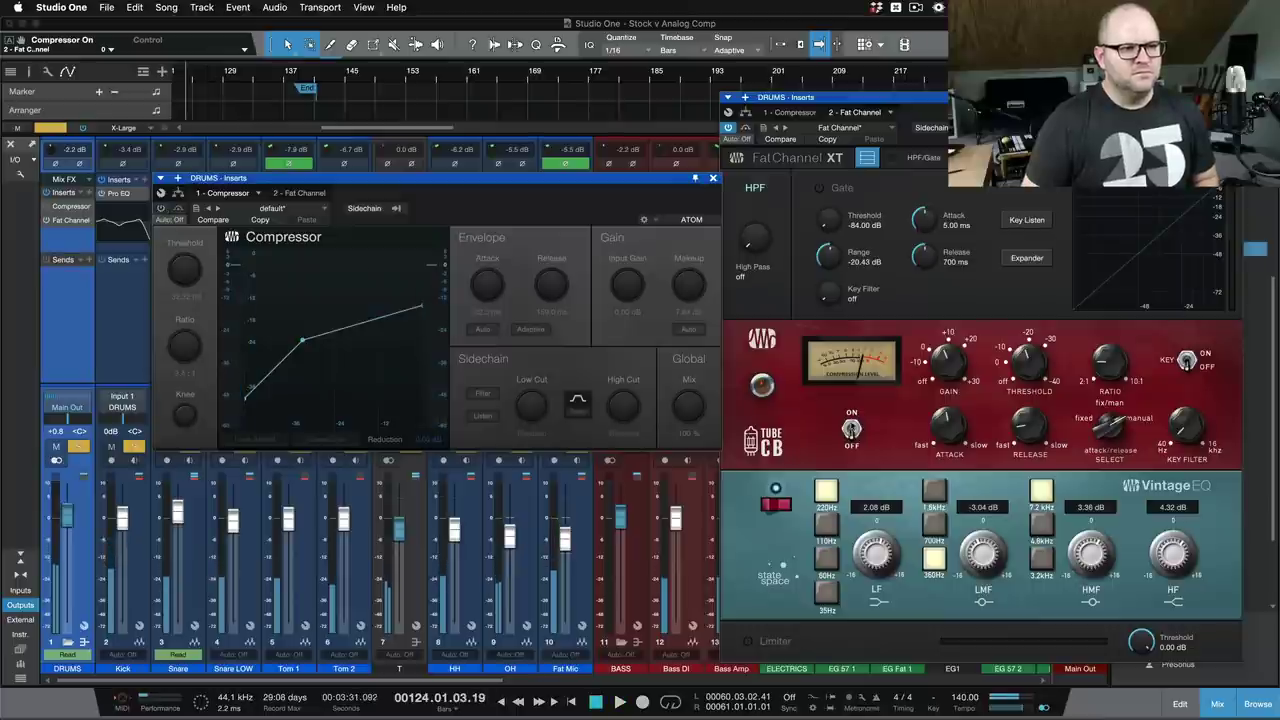
left_click(851, 428)
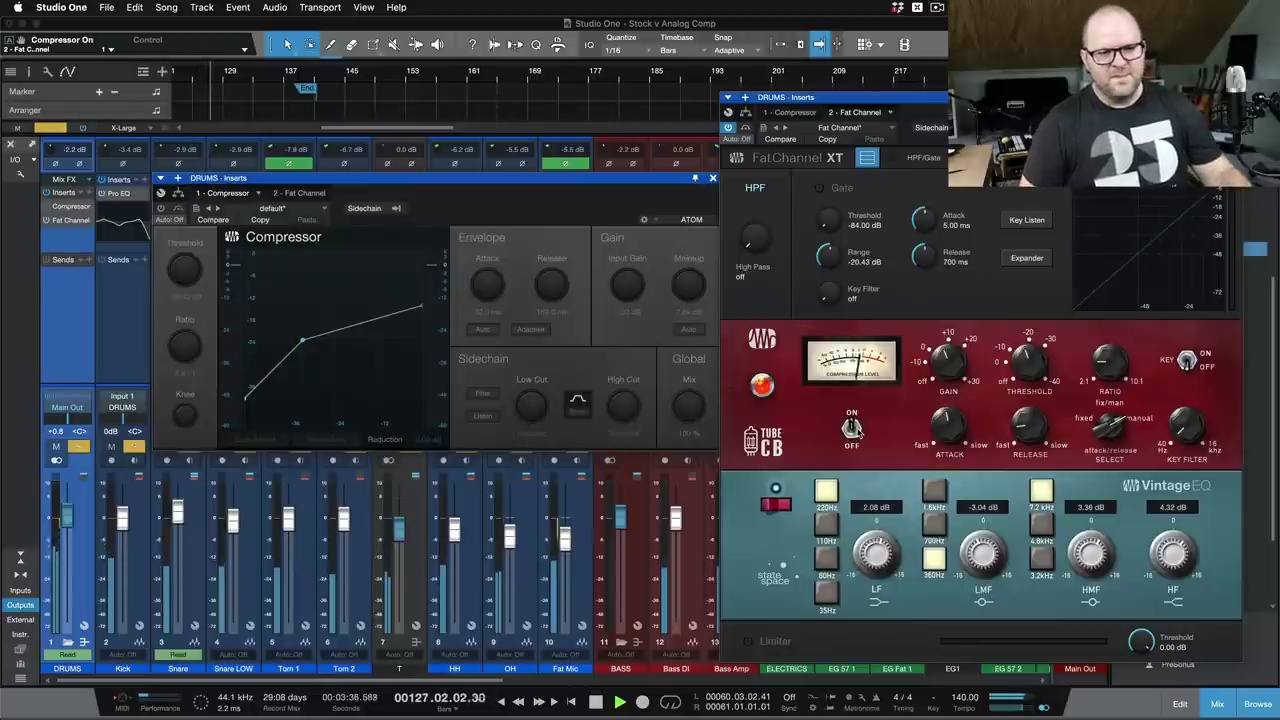
key("space")
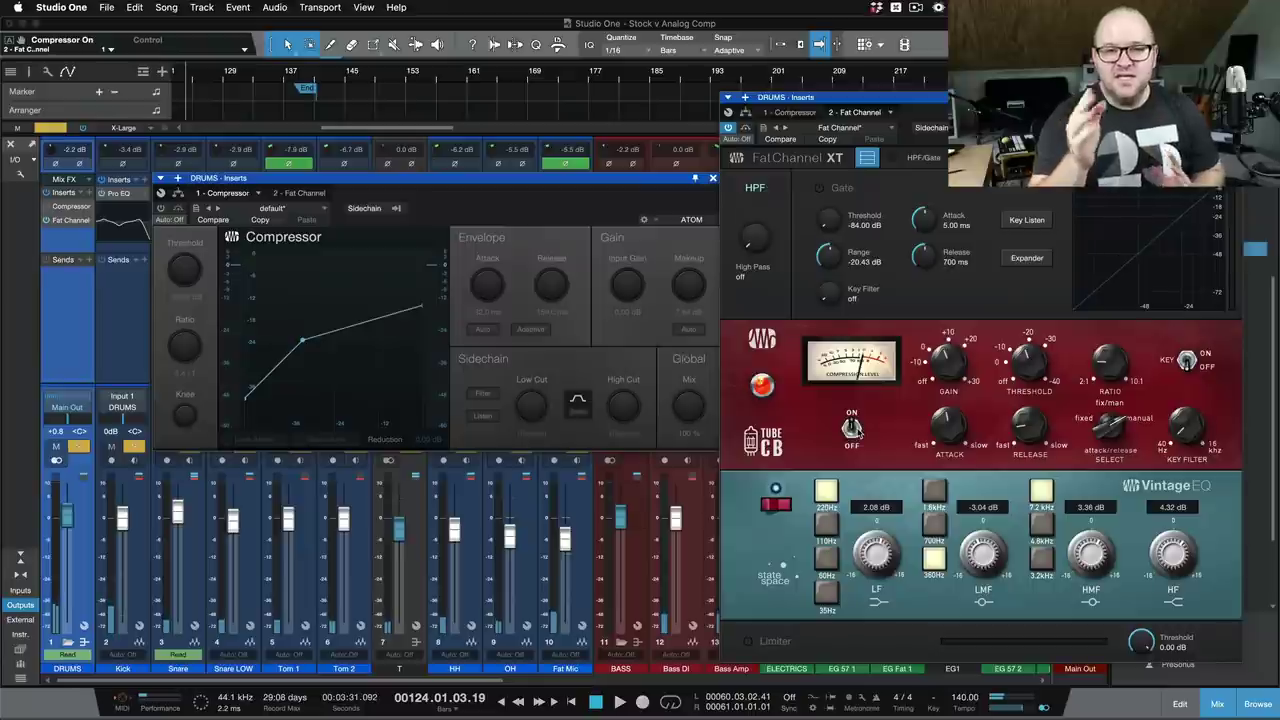